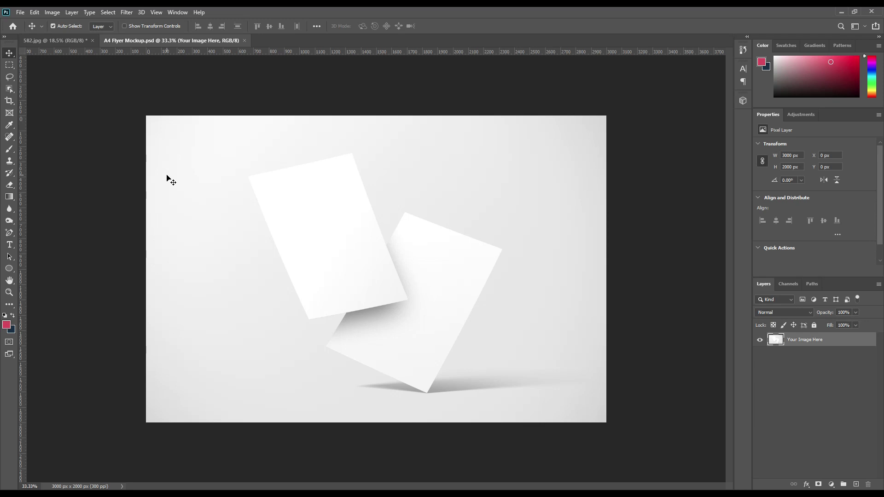
- Set the Pen Tool to Shape mode for tracing from the front sheet's upper-left corner
{"action": "key", "text": "ctrl+plus"}
{"action": "key", "text": "ctrl+plus"}
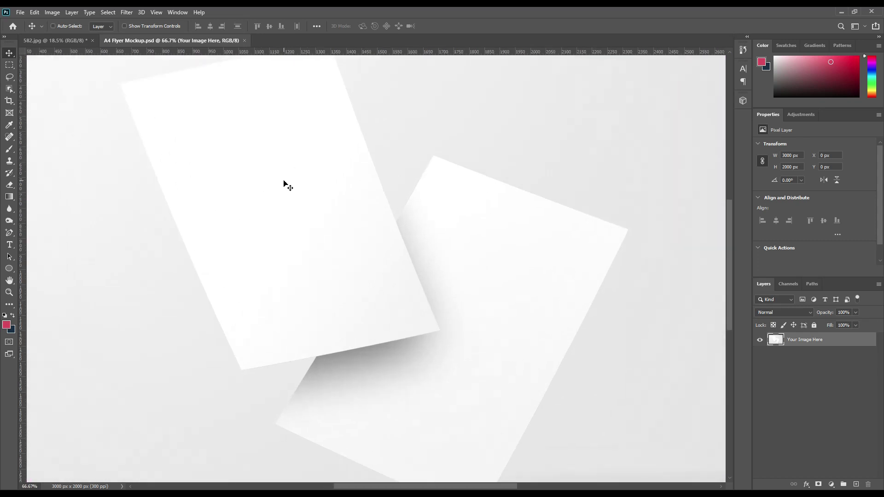
{"action": "key", "text": "ctrl+plus"}
{"action": "left_click_drag", "start_coordinate": [201, 140], "coordinate": [390, 301]}
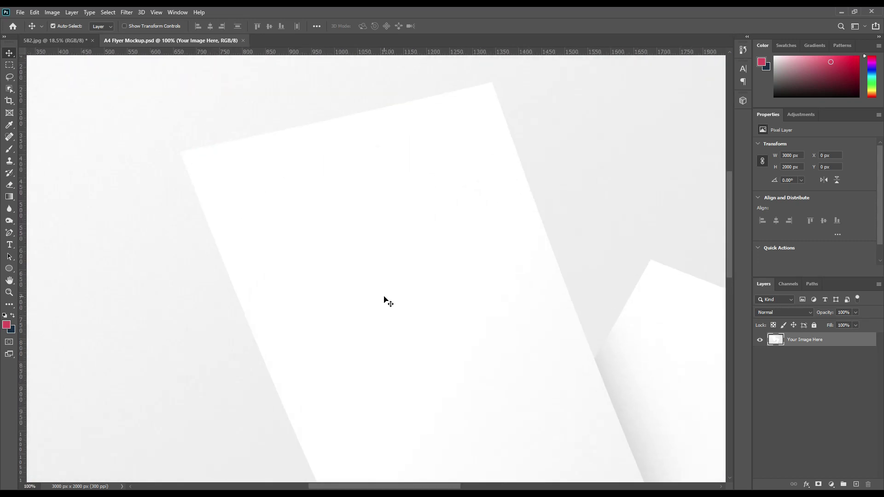
{"action": "key", "text": "ctrl+plus"}
{"action": "left_click_drag", "start_coordinate": [204, 180], "coordinate": [340, 372]}
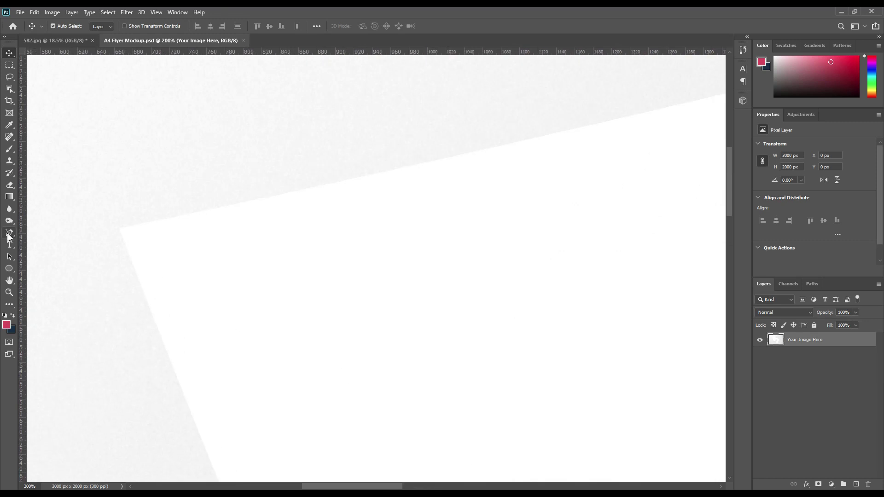
{"action": "left_click", "coordinate": [11, 235]}
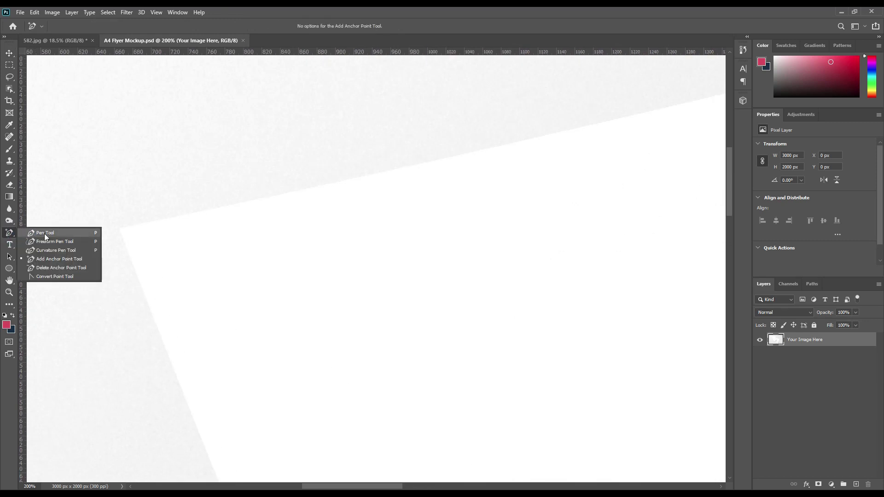
{"action": "left_click", "coordinate": [48, 232]}
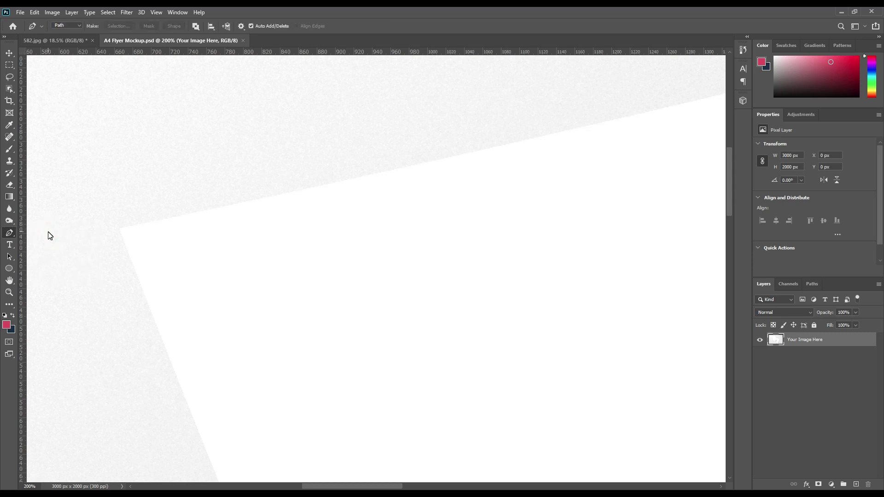
{"action": "left_click", "coordinate": [66, 32]}
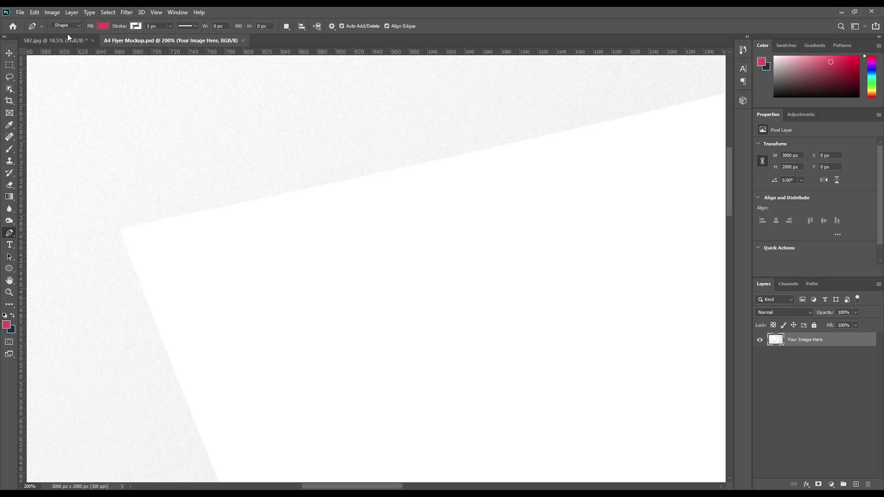
- Trace the front sheet with a closed four-cornered pen shape, placing one anchor point at each paper corner
{"action": "left_click", "coordinate": [120, 229]}
{"action": "left_click_drag", "start_coordinate": [582, 204], "coordinate": [340, 298]}
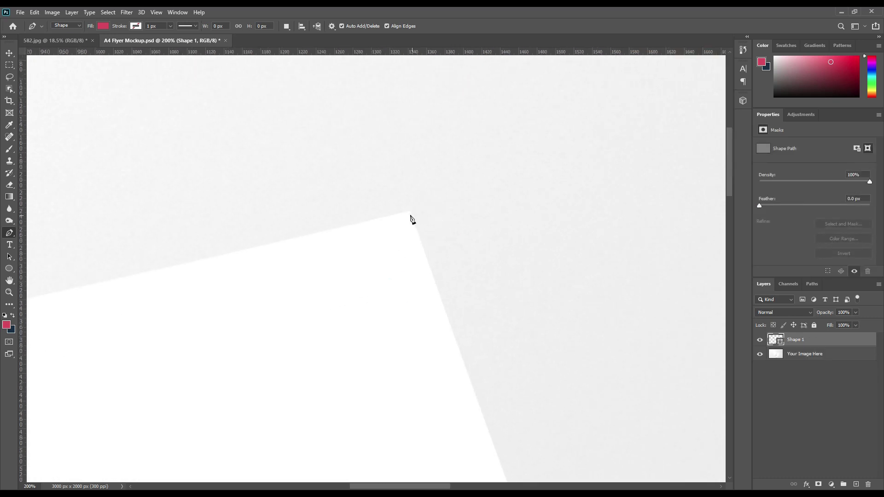
{"action": "left_click", "coordinate": [412, 215]}
{"action": "left_click_drag", "start_coordinate": [529, 361], "coordinate": [474, 217]}
{"action": "mouse_move", "coordinate": [513, 334]}
{"action": "left_mouse_down"}
{"action": "mouse_move", "coordinate": [486, 248]}
{"action": "mouse_move", "coordinate": [515, 336]}
{"action": "left_mouse_up"}
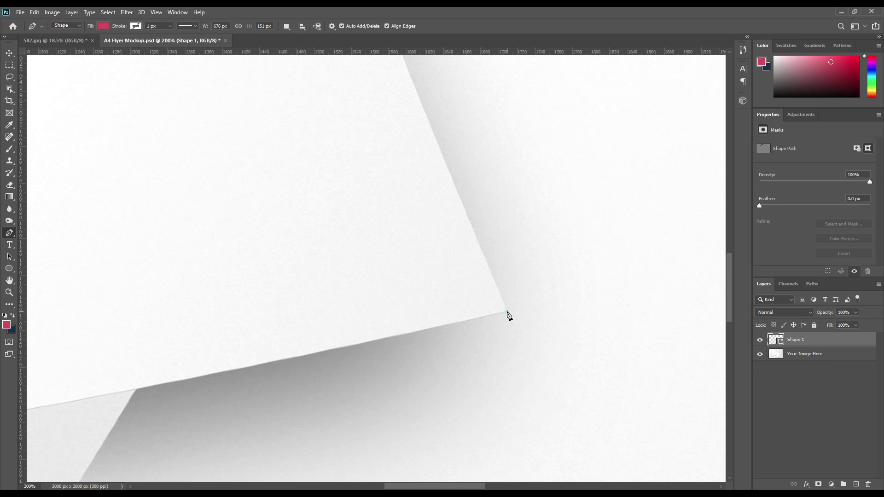
{"action": "left_click", "coordinate": [507, 311]}
{"action": "left_click", "coordinate": [229, 367]}
{"action": "left_click_drag", "start_coordinate": [265, 358], "coordinate": [470, 332]}
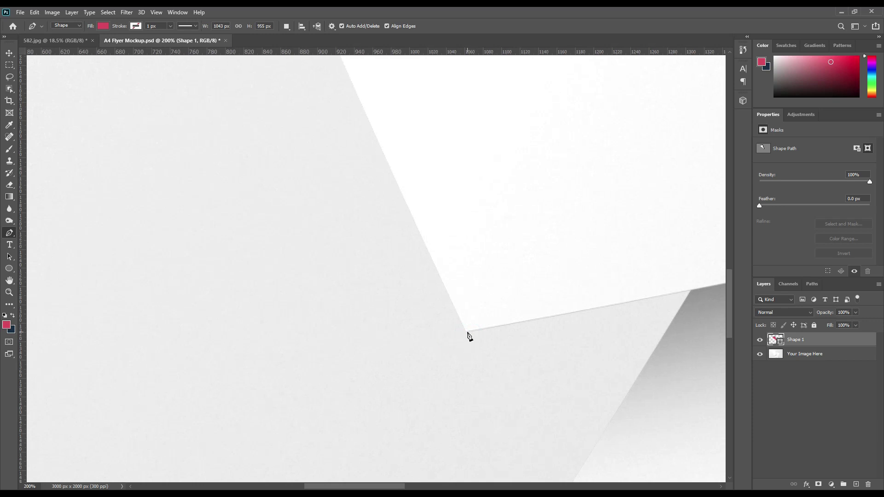
{"action": "left_click", "coordinate": [467, 332]}
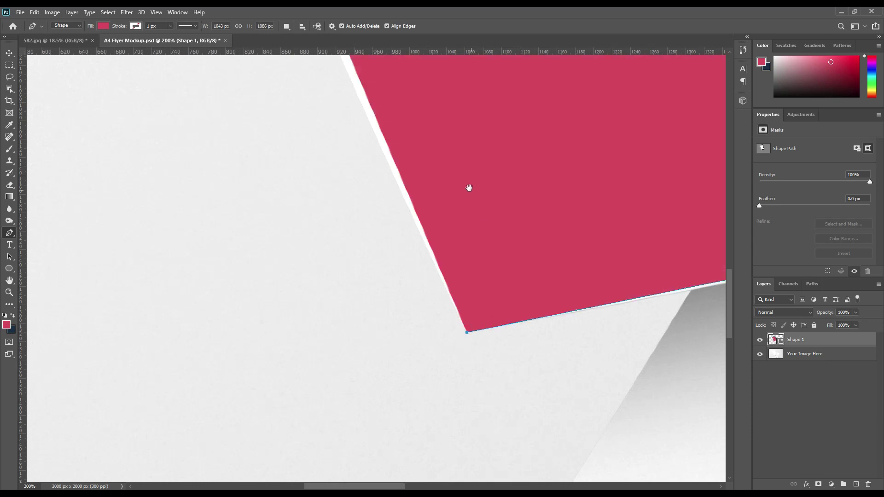
{"action": "left_click_drag", "start_coordinate": [469, 188], "coordinate": [525, 401]}
{"action": "left_click_drag", "start_coordinate": [464, 282], "coordinate": [487, 362]}
{"action": "left_click", "coordinate": [286, 178]}
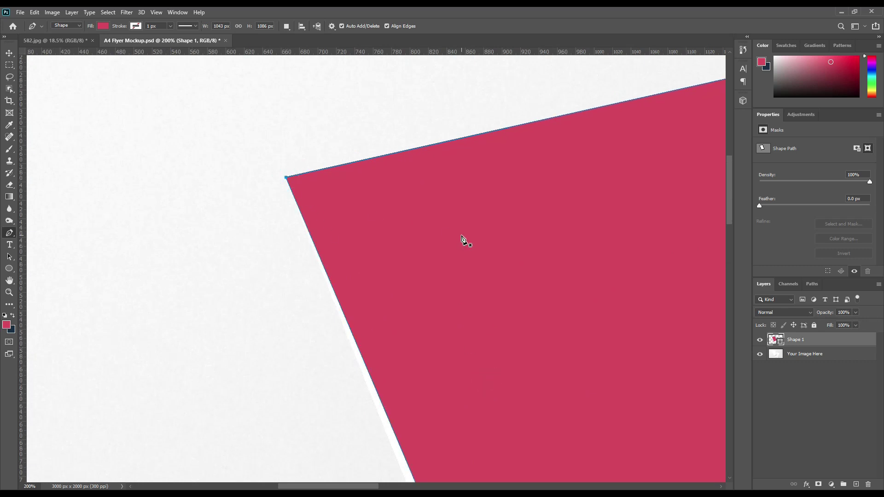
- Set the front sheet shape's opacity to 0% and add an anchor on its left side, moved onto the paper edge
{"action": "key", "text": "0"}
{"action": "key", "text": "0"}
{"action": "left_click_drag", "start_coordinate": [551, 425], "coordinate": [476, 304]}
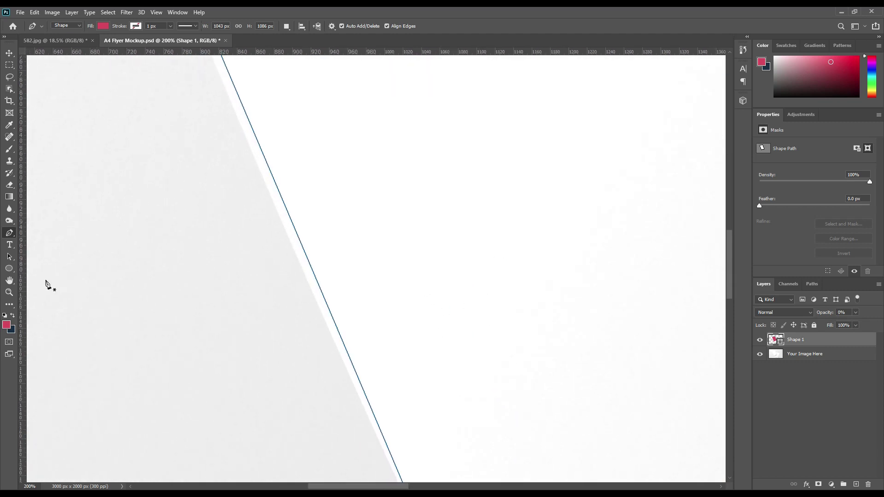
{"action": "right_click", "coordinate": [9, 234]}
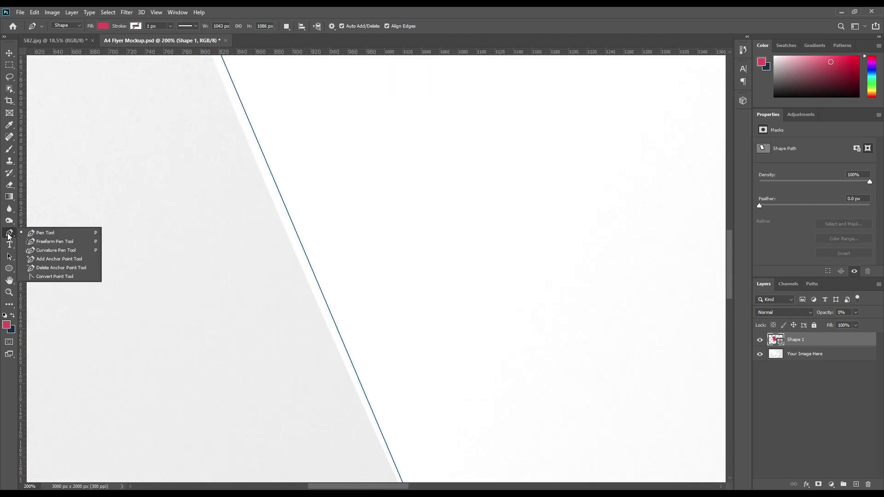
{"action": "left_click", "coordinate": [51, 260]}
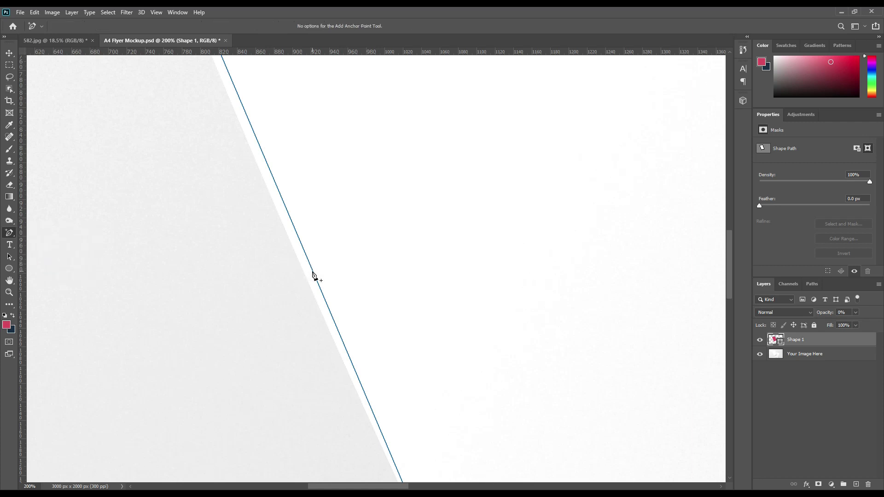
{"action": "left_click_drag", "start_coordinate": [314, 276], "coordinate": [304, 277]}
- Add an anchor point midway along the shape's top side and nudge it down onto the paper edge
{"action": "key", "text": "space"}
{"action": "left_click_drag", "start_coordinate": [331, 189], "coordinate": [369, 324]}
{"action": "left_click_drag", "start_coordinate": [356, 223], "coordinate": [138, 401]}
{"action": "left_click_drag", "start_coordinate": [270, 363], "coordinate": [303, 333]}
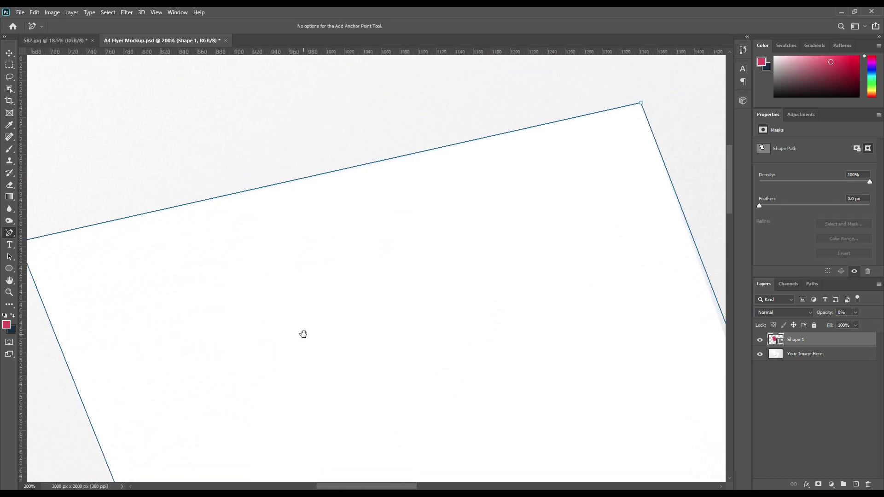
{"action": "left_click", "coordinate": [346, 170]}
{"action": "key", "text": "Down"}
{"action": "key", "text": "Down"}
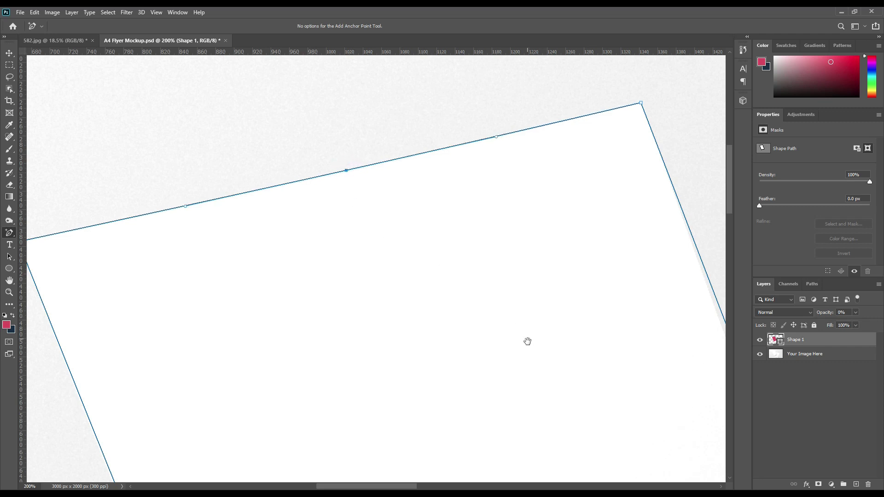
- Add an anchor point on the shape's right side and nudge it left onto the paper edge
{"action": "left_click_drag", "start_coordinate": [529, 345], "coordinate": [296, 112]}
{"action": "left_click_drag", "start_coordinate": [443, 343], "coordinate": [406, 279]}
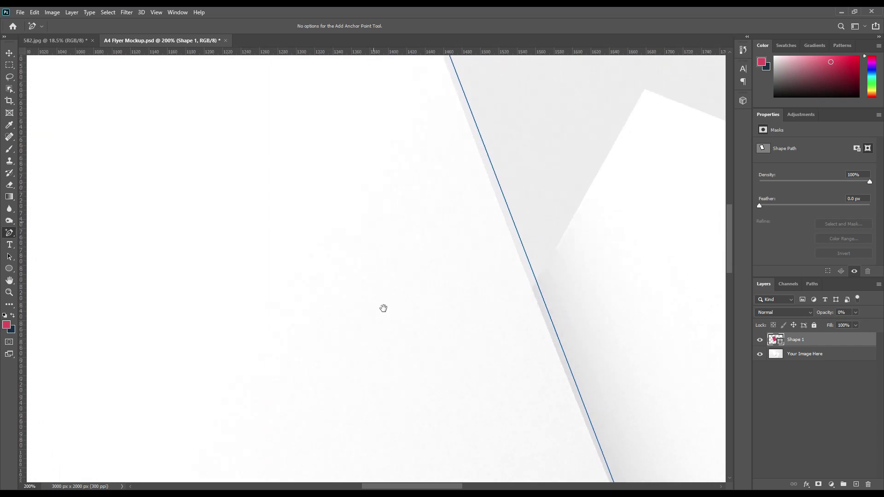
{"action": "left_click", "coordinate": [385, 310]}
{"action": "left_click", "coordinate": [533, 275]}
{"action": "key", "text": "Left"}
{"action": "key", "text": "Left"}
{"action": "key", "text": "Left"}
{"action": "key", "text": "Left"}
{"action": "key", "text": "Left"}
{"action": "key", "text": "Left"}
{"action": "key", "text": "Left"}
{"action": "key", "text": "Left"}
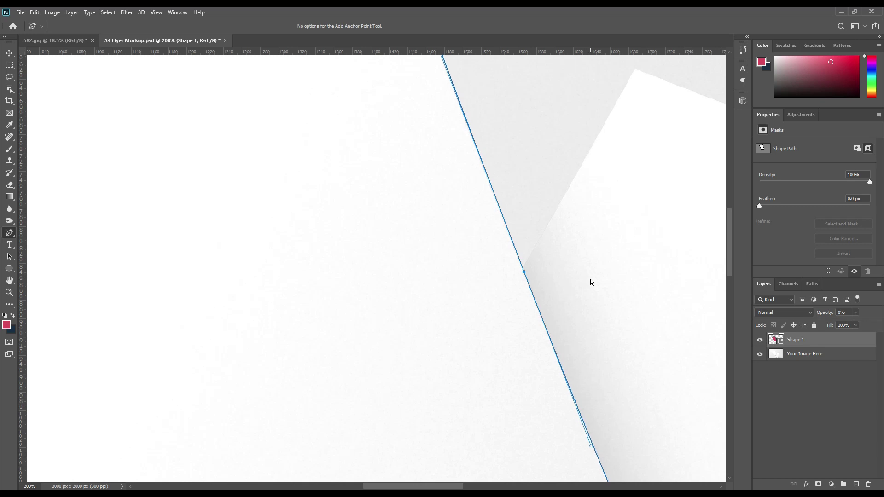
- Add an anchor point on the shape's bottom side and nudge it down and slightly right onto the paper edge
{"action": "left_click_drag", "start_coordinate": [446, 387], "coordinate": [400, 235]}
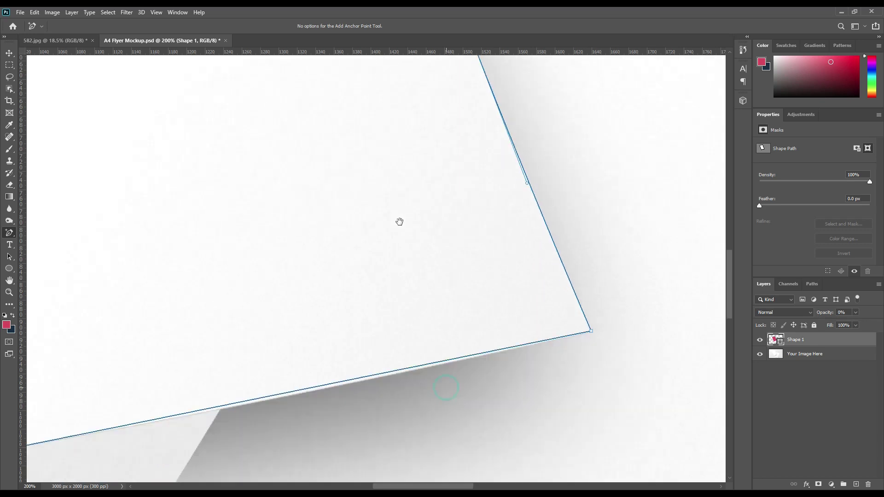
{"action": "left_click_drag", "start_coordinate": [404, 267], "coordinate": [547, 261]}
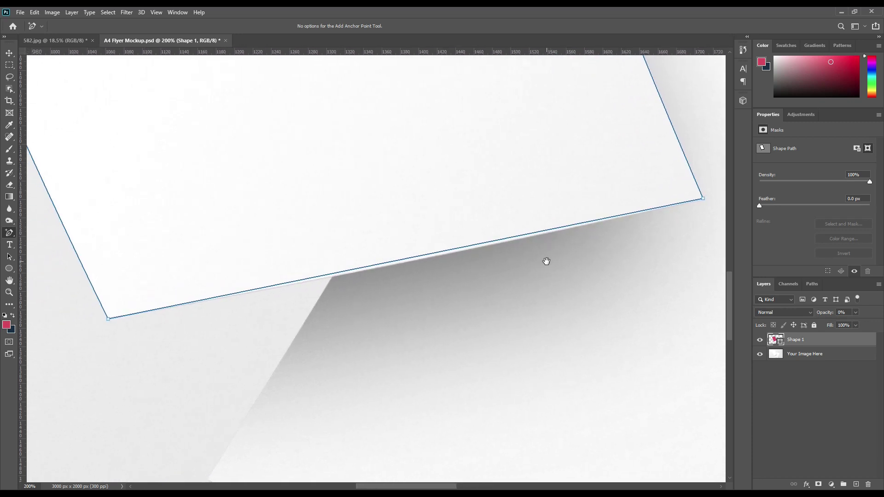
{"action": "left_click", "coordinate": [413, 259]}
{"action": "key", "text": "Down"}
{"action": "key", "text": "Down"}
{"action": "key", "text": "Down"}
{"action": "key", "text": "Down"}
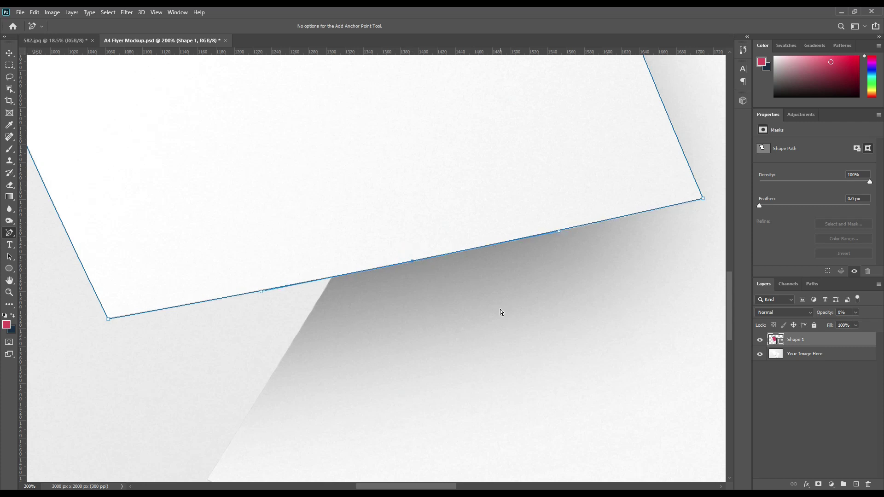
{"action": "key", "text": "Right"}
- Fine-tune the shape's two bottom corner points to the paper corners, and check the outline around the whole sheet
{"action": "left_click_drag", "start_coordinate": [713, 188], "coordinate": [696, 226]}
{"action": "key", "text": "Down"}
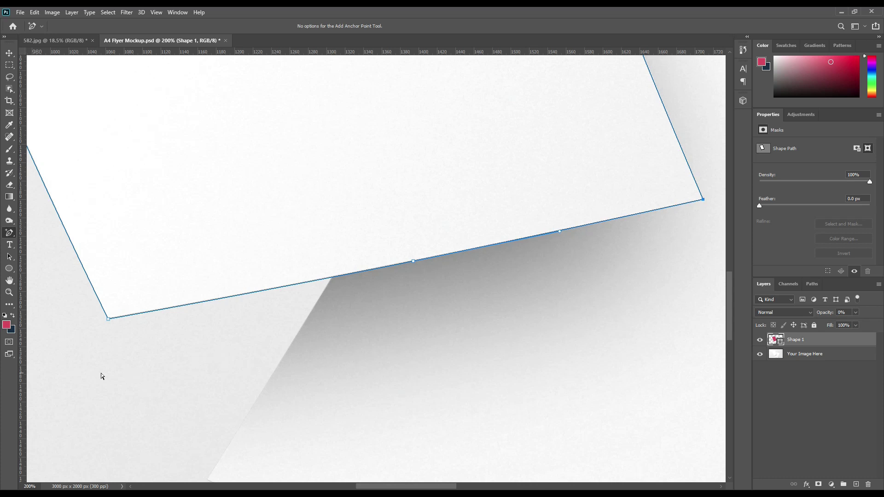
{"action": "left_click_drag", "start_coordinate": [87, 312], "coordinate": [123, 348]}
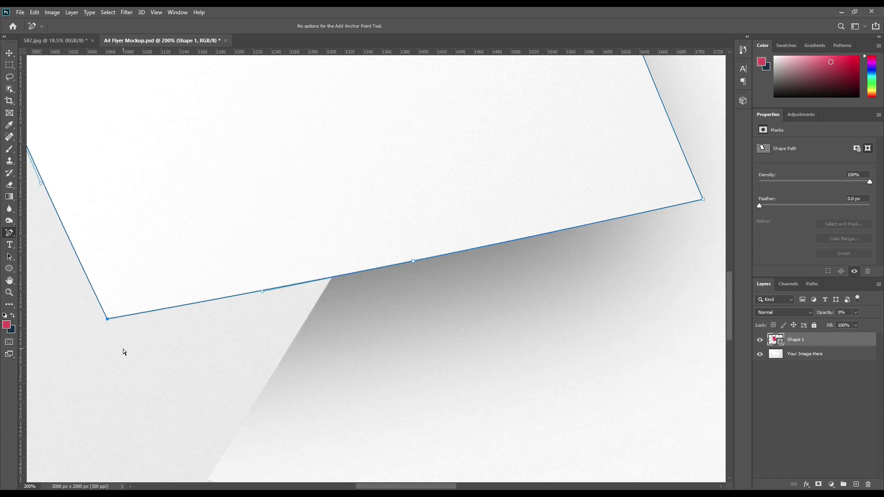
{"action": "left_click_drag", "start_coordinate": [212, 211], "coordinate": [369, 431]}
{"action": "left_click_drag", "start_coordinate": [358, 324], "coordinate": [166, 417]}
{"action": "left_click_drag", "start_coordinate": [253, 407], "coordinate": [196, 261]}
{"action": "mouse_move", "coordinate": [229, 388]}
{"action": "left_mouse_down"}
{"action": "mouse_move", "coordinate": [211, 298]}
{"action": "mouse_move", "coordinate": [212, 211]}
{"action": "left_mouse_up"}
{"action": "mouse_move", "coordinate": [213, 311]}
{"action": "left_mouse_down"}
{"action": "mouse_move", "coordinate": [372, 282]}
{"action": "mouse_move", "coordinate": [347, 285]}
{"action": "left_mouse_up"}
{"action": "key", "text": "ctrl+0"}
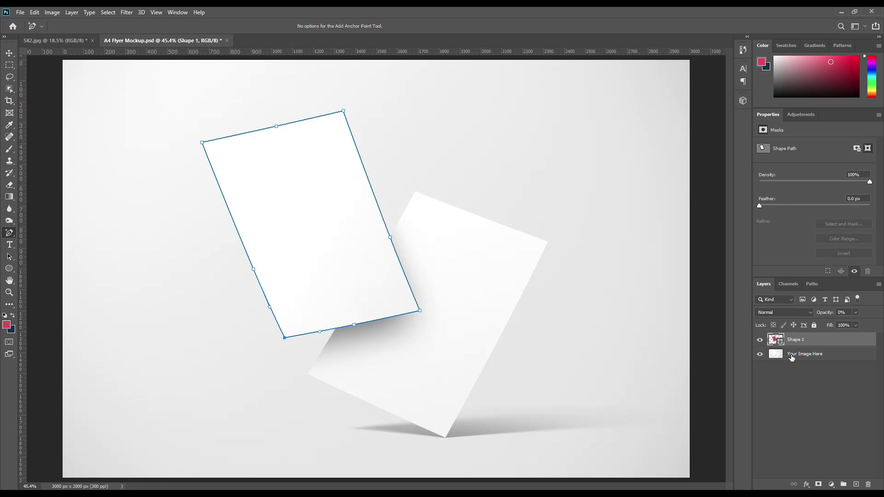
- Select the Your Image Here layer and start a new Pen Tool shape at the rear sheet's top corner
{"action": "left_click", "coordinate": [791, 358]}
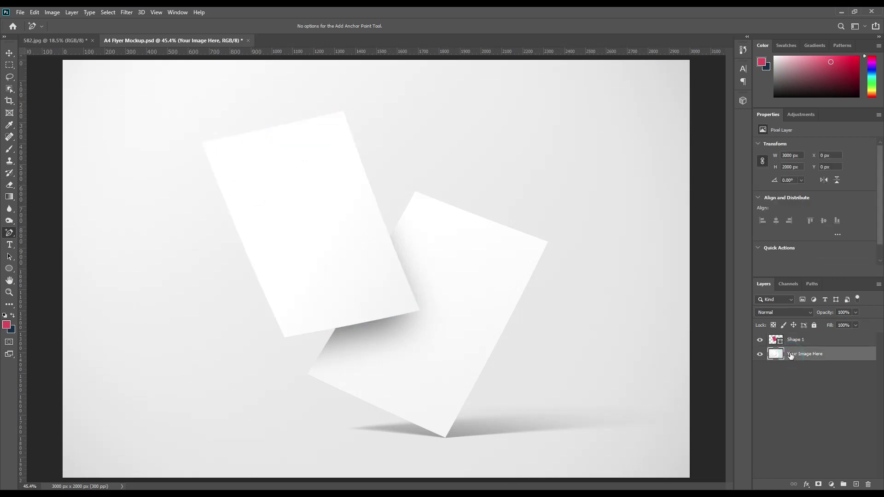
{"action": "left_click_drag", "start_coordinate": [9, 233], "coordinate": [43, 234]}
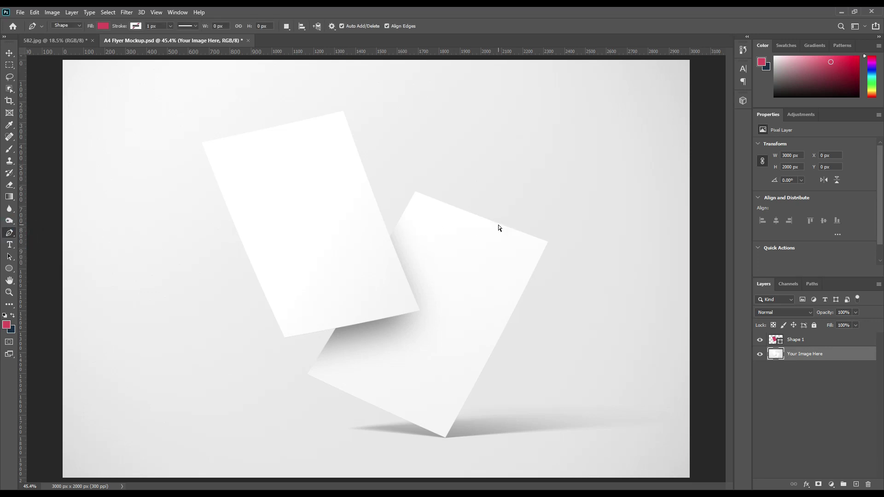
{"action": "scroll", "coordinate": [498, 226], "scroll_direction": "up", "scroll_amount": 4}
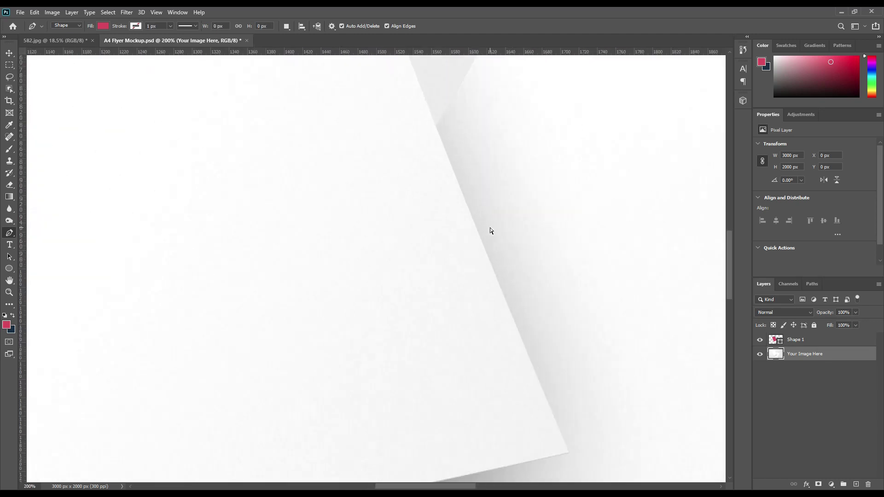
{"action": "key", "text": "ctrl+plus"}
{"action": "left_click_drag", "start_coordinate": [553, 185], "coordinate": [355, 446]}
{"action": "left_click_drag", "start_coordinate": [415, 337], "coordinate": [375, 393]}
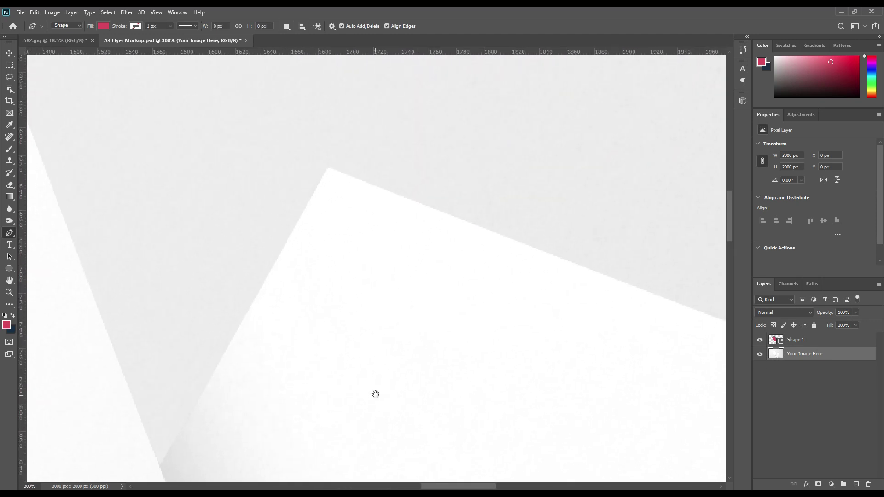
{"action": "left_click", "coordinate": [329, 170]}
- Extend the new shape around the rear sheet with anchor points at its right, bottom and left corners
{"action": "left_click_drag", "start_coordinate": [633, 336], "coordinate": [421, 270]}
{"action": "left_click", "coordinate": [493, 310]}
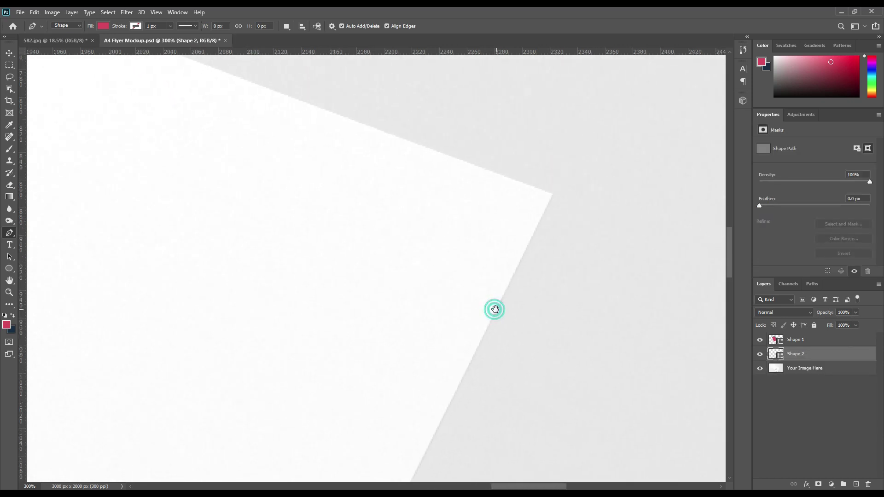
{"action": "left_click", "coordinate": [553, 195]}
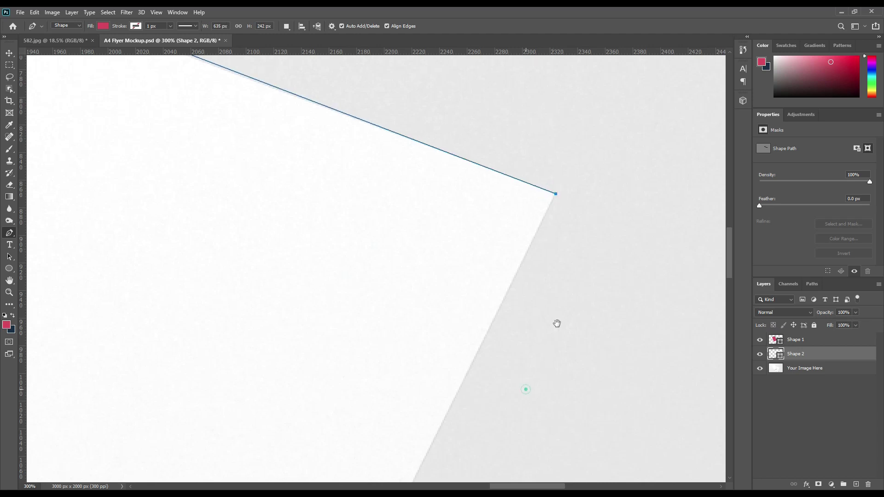
{"action": "left_click_drag", "start_coordinate": [525, 387], "coordinate": [533, 367]}
{"action": "left_click_drag", "start_coordinate": [496, 411], "coordinate": [548, 323]}
{"action": "left_click_drag", "start_coordinate": [491, 435], "coordinate": [523, 394]}
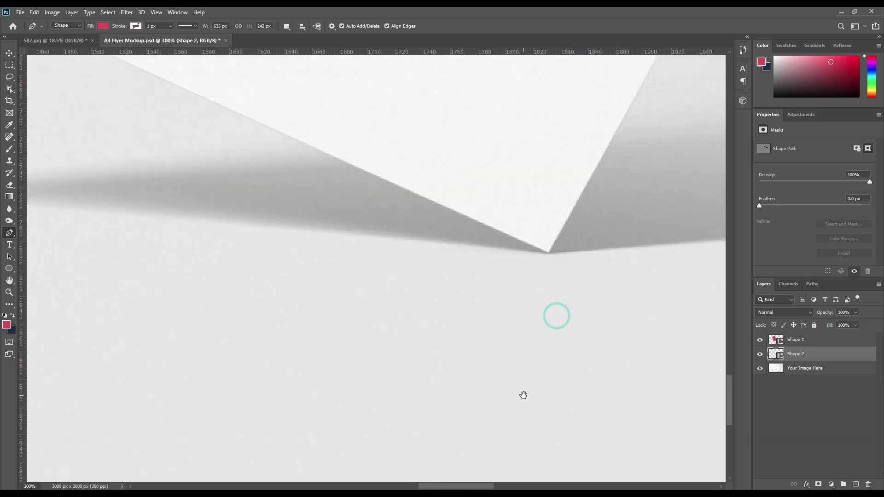
{"action": "left_click", "coordinate": [549, 255]}
{"action": "left_click_drag", "start_coordinate": [493, 276], "coordinate": [484, 367]}
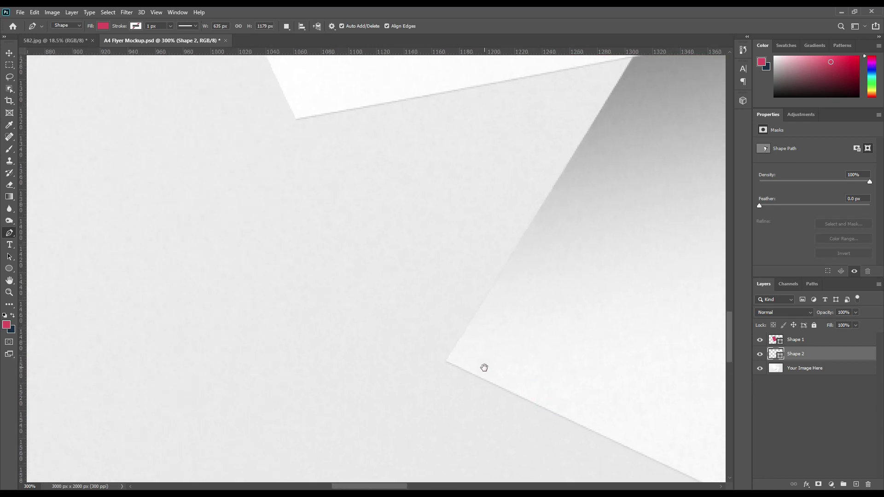
{"action": "left_click", "coordinate": [445, 364]}
{"action": "left_click_drag", "start_coordinate": [612, 230], "coordinate": [472, 445]}
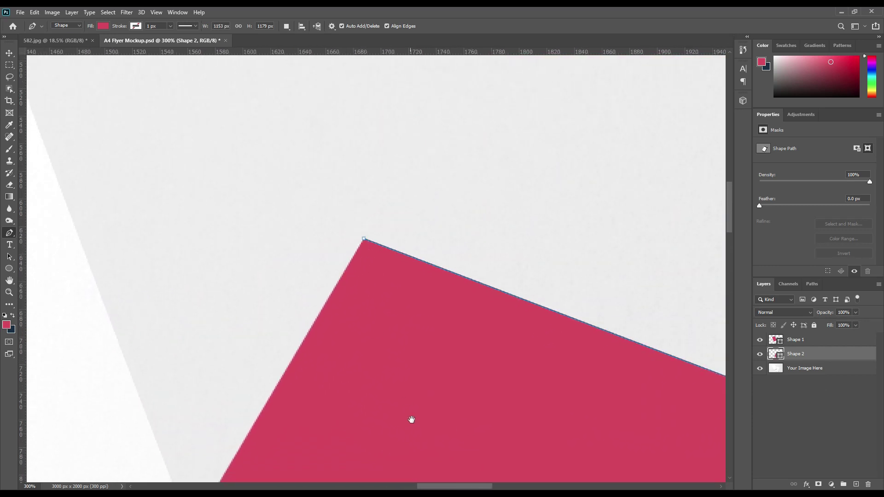
- Set the rear sheet shape's opacity to 0% so the paper edges can be traced
{"action": "left_click_drag", "start_coordinate": [411, 423], "coordinate": [527, 271]}
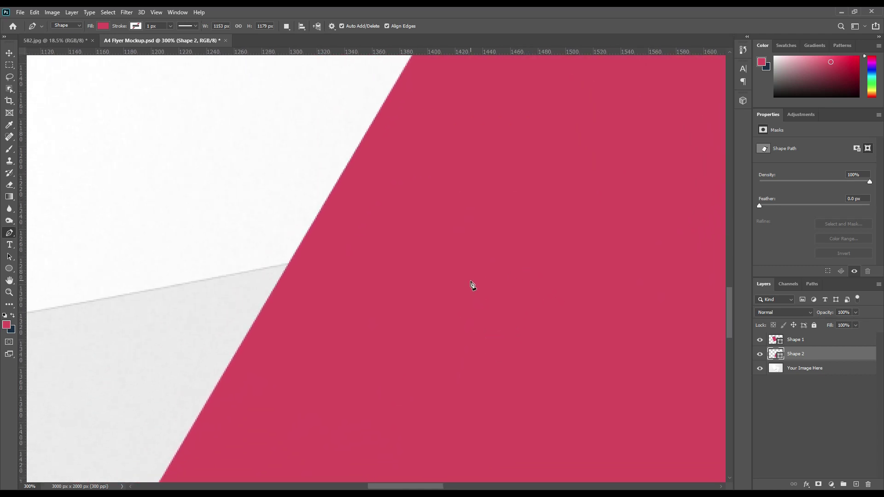
{"action": "key", "text": "0"}
{"action": "key", "text": "0"}
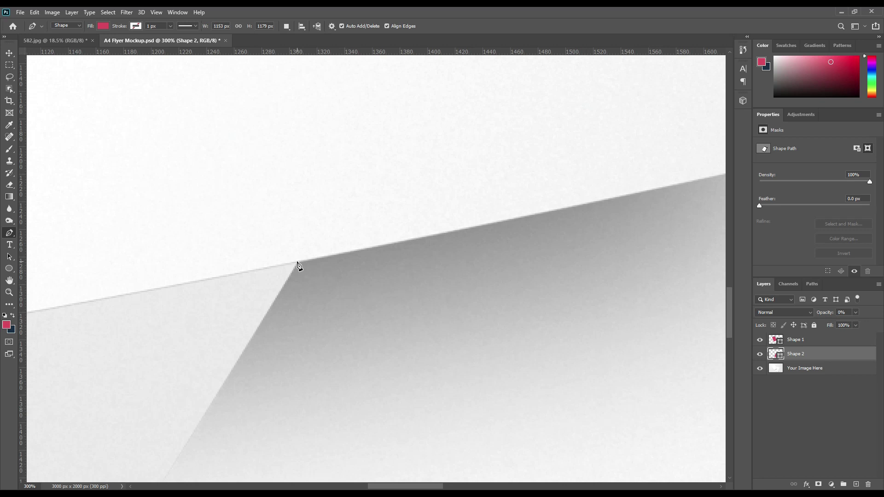
- Check the rear sheet shape's top corner point and its edges against the paper outline
{"action": "left_click_drag", "start_coordinate": [559, 189], "coordinate": [501, 292]}
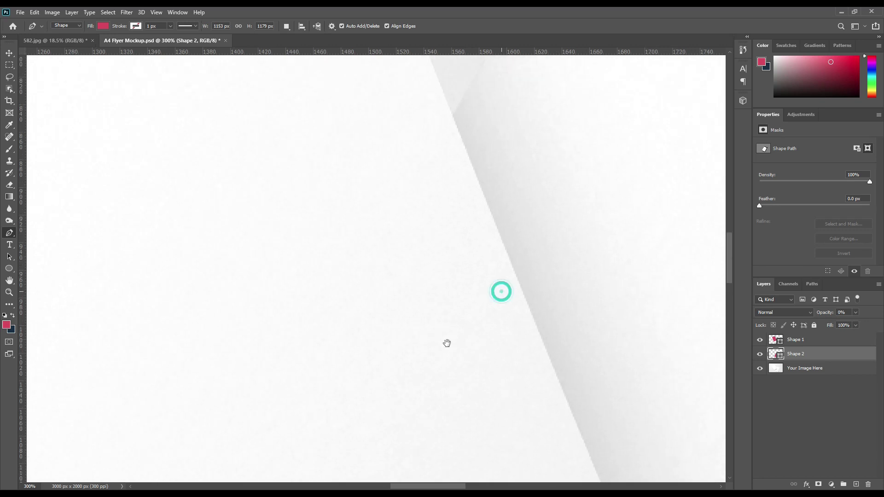
{"action": "left_click_drag", "start_coordinate": [454, 278], "coordinate": [406, 397]}
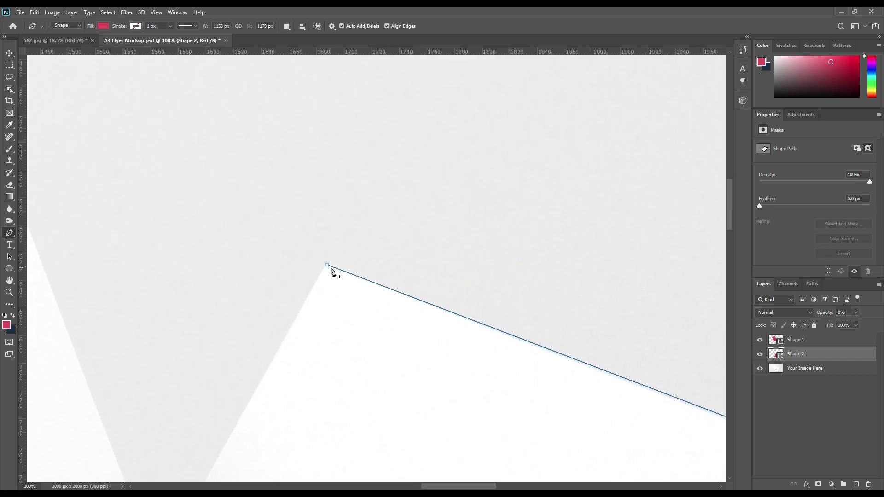
{"action": "left_click", "coordinate": [328, 266]}
{"action": "left_click_drag", "start_coordinate": [373, 445], "coordinate": [495, 348]}
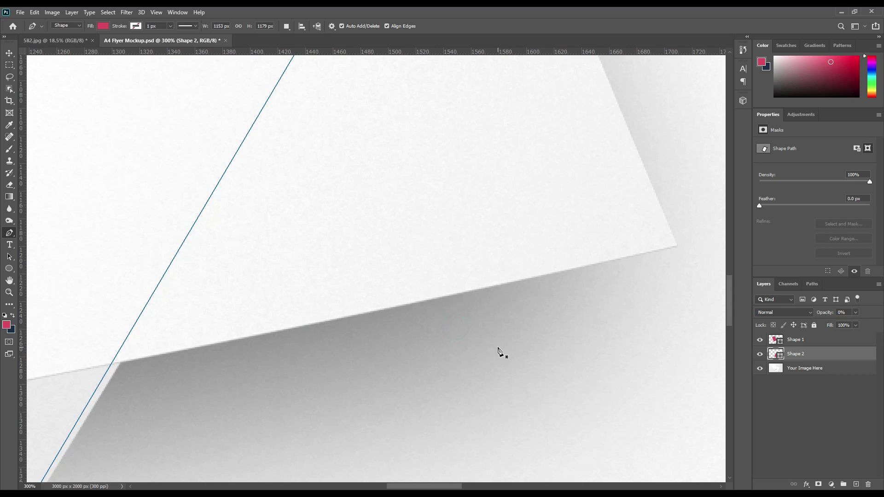
{"action": "key", "text": "ctrl+minus"}
{"action": "key", "text": "ctrl+minus"}
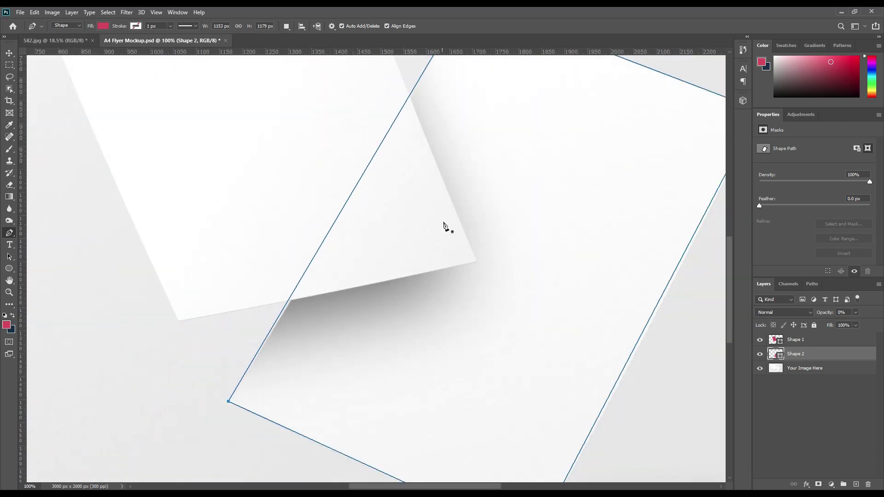
{"action": "left_click_drag", "start_coordinate": [448, 204], "coordinate": [435, 261]}
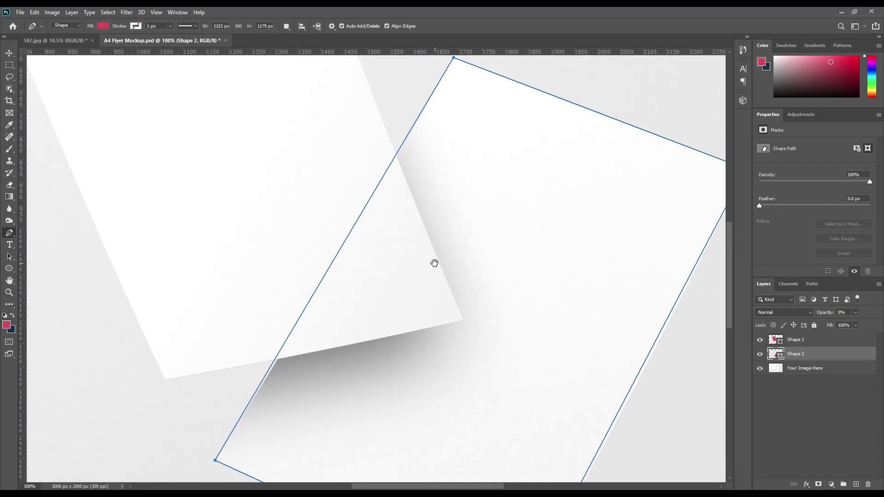
- Add an anchor point midway along the rear sheet shape's long left edge and nudge it down and right onto the paper edge
{"action": "right_click", "coordinate": [9, 234]}
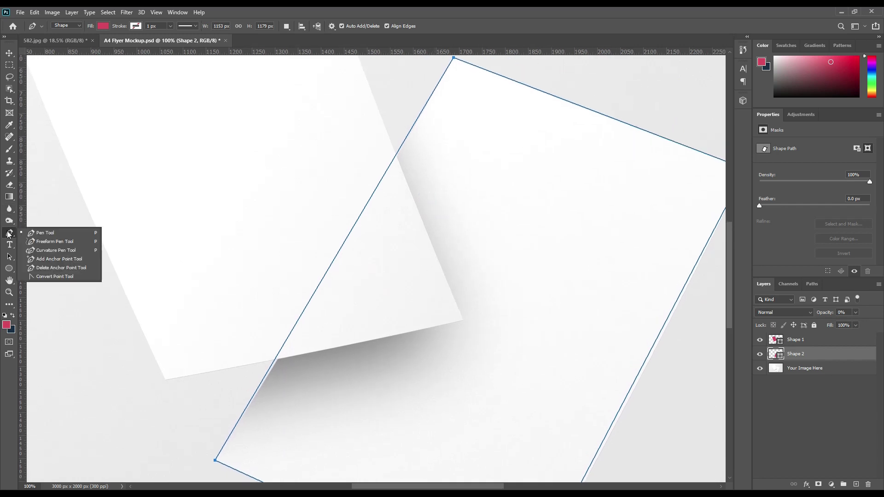
{"action": "left_click", "coordinate": [46, 262]}
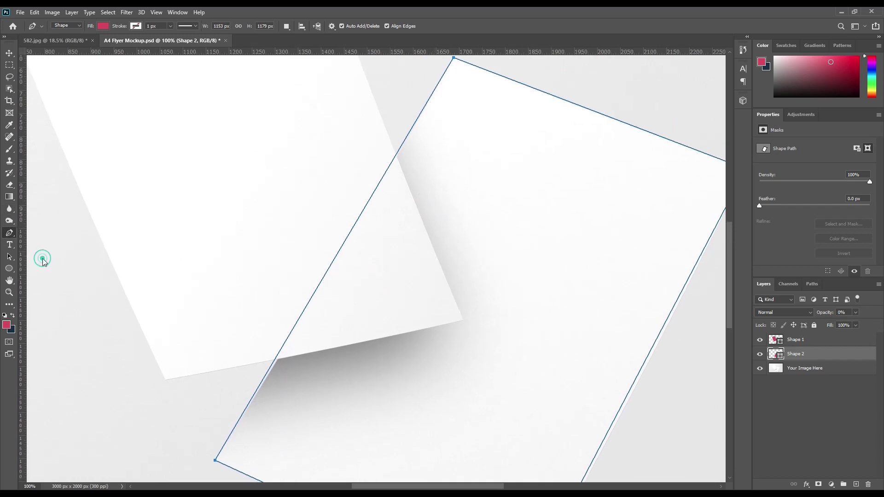
{"action": "left_click", "coordinate": [334, 260]}
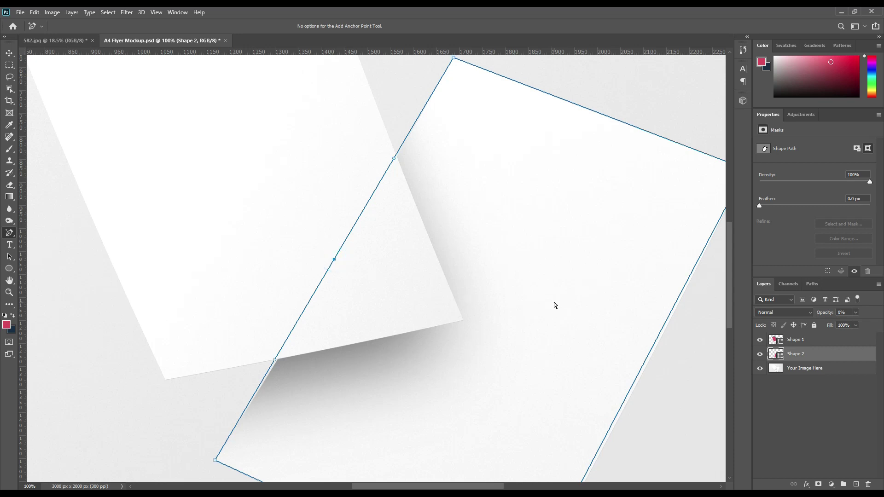
{"action": "key", "text": "Down"}
{"action": "key", "text": "Down"}
{"action": "key", "text": "Down"}
{"action": "key", "text": "Down"}
{"action": "key", "text": "Down"}
{"action": "key", "text": "Right"}
{"action": "key", "text": "Right"}
{"action": "key", "text": "Right"}
{"action": "key", "text": "Right"}
{"action": "key", "text": "Right"}
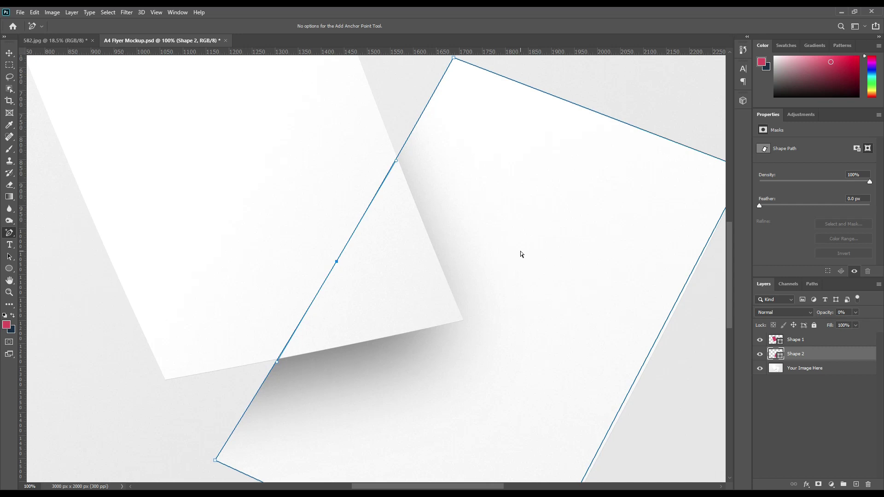
- Add anchor points midway along the rear sheet shape's bottom and right edges, fitting the outline to the paper
{"action": "left_click_drag", "start_coordinate": [511, 339], "coordinate": [465, 268]}
{"action": "left_click", "coordinate": [263, 339]}
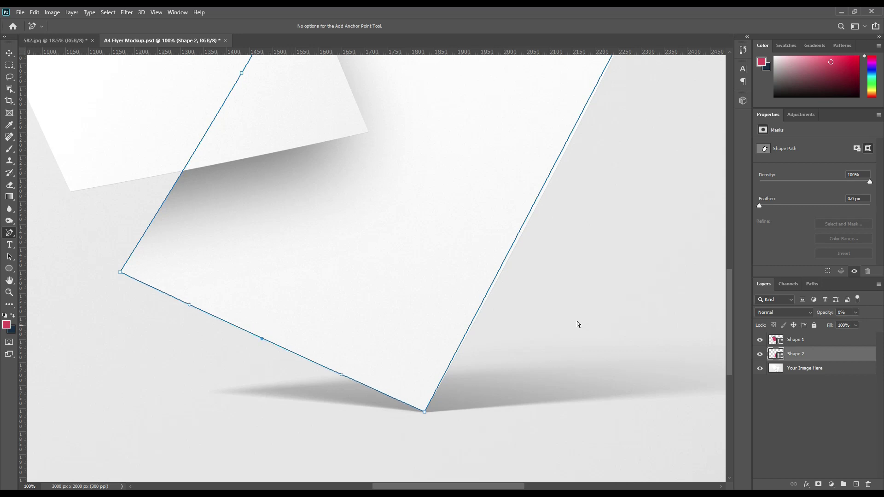
{"action": "left_click", "coordinate": [538, 202]}
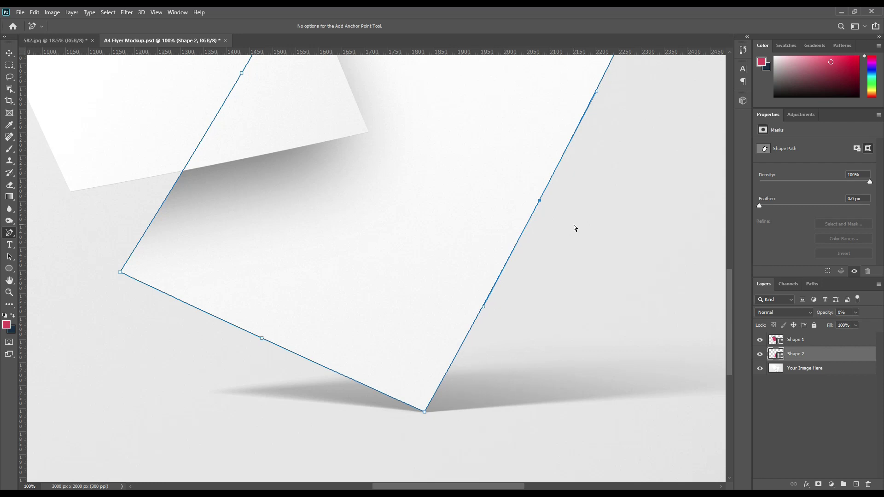
{"action": "left_click_drag", "start_coordinate": [618, 195], "coordinate": [578, 315]}
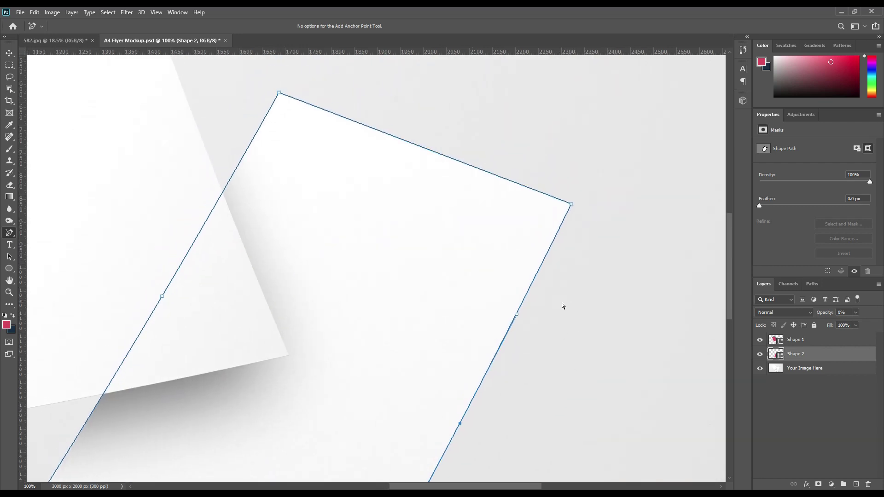
- Examine the outlines of Shape 2 and Shape 1 over the whole image
{"action": "left_click", "coordinate": [816, 392]}
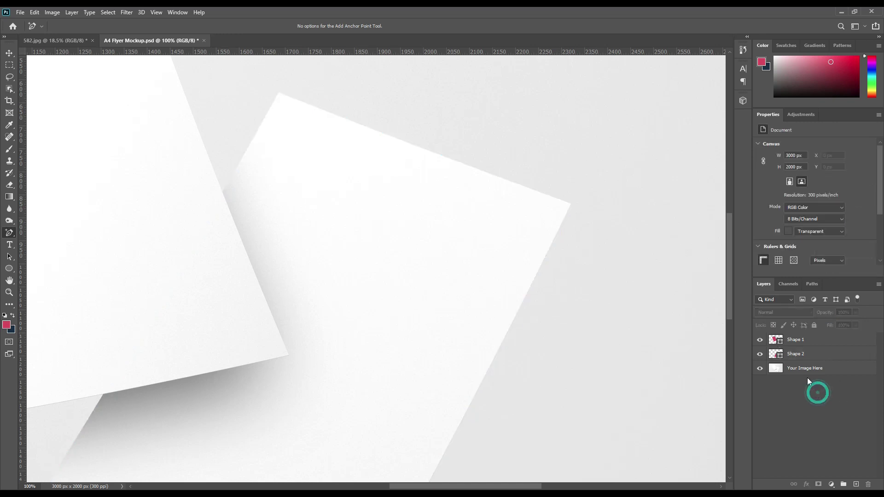
{"action": "left_click", "coordinate": [779, 356]}
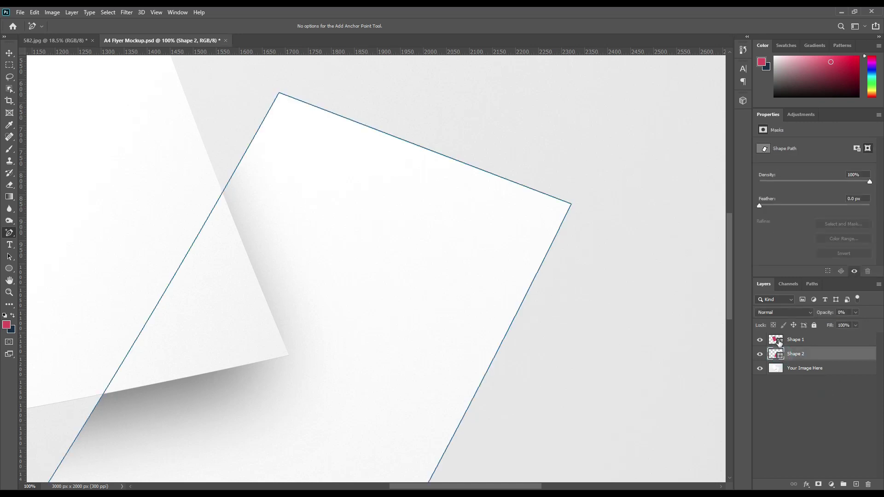
{"action": "key", "text": "ctrl+0"}
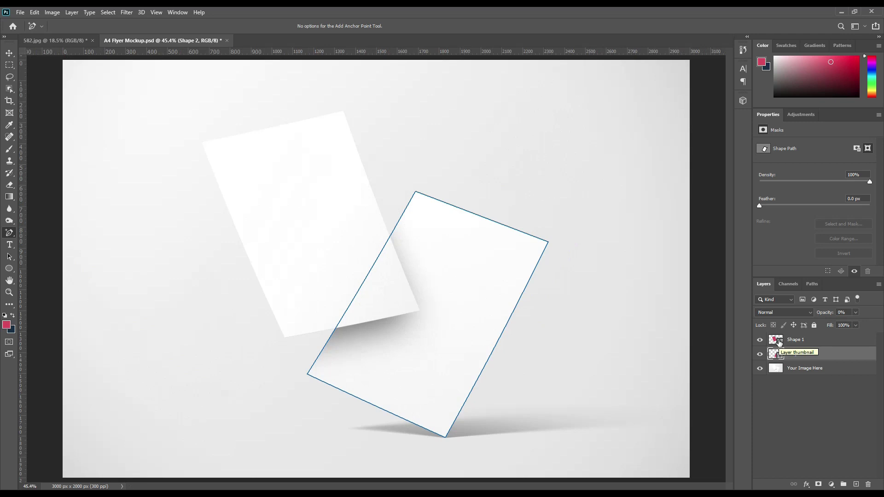
{"action": "left_click", "coordinate": [779, 343]}
{"action": "left_click", "coordinate": [779, 356]}
{"action": "left_click", "coordinate": [795, 390]}
- Copy the mockupart and Layer 1 flyer layers from 582.jpg into A4 Flyer Mockup.psd, directly above the Your Image Here layer
{"action": "left_click", "coordinate": [805, 368]}
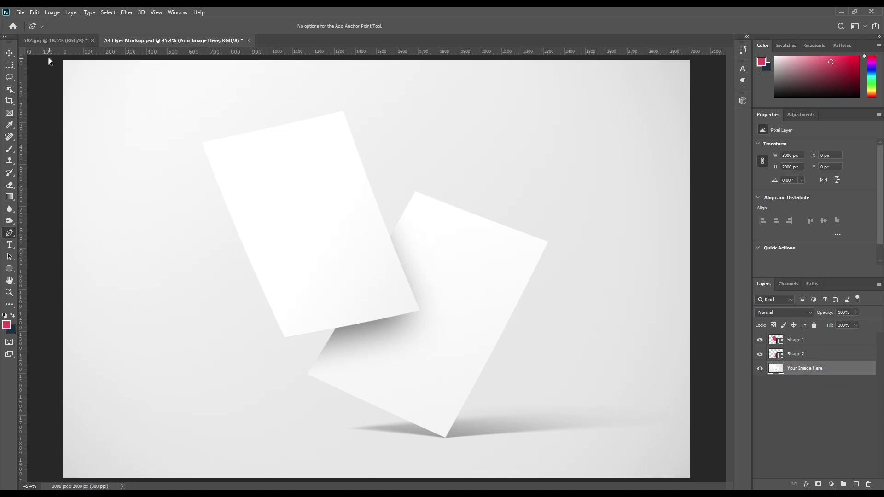
{"action": "left_click", "coordinate": [10, 54]}
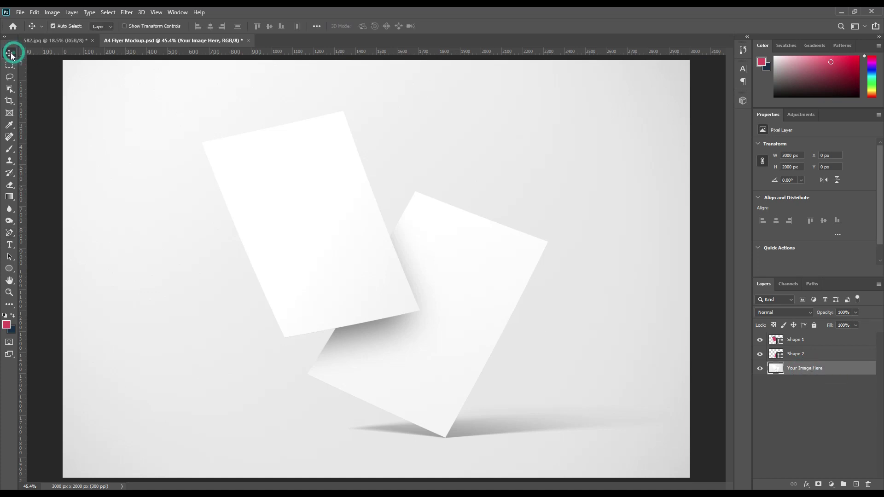
{"action": "left_click", "coordinate": [57, 41]}
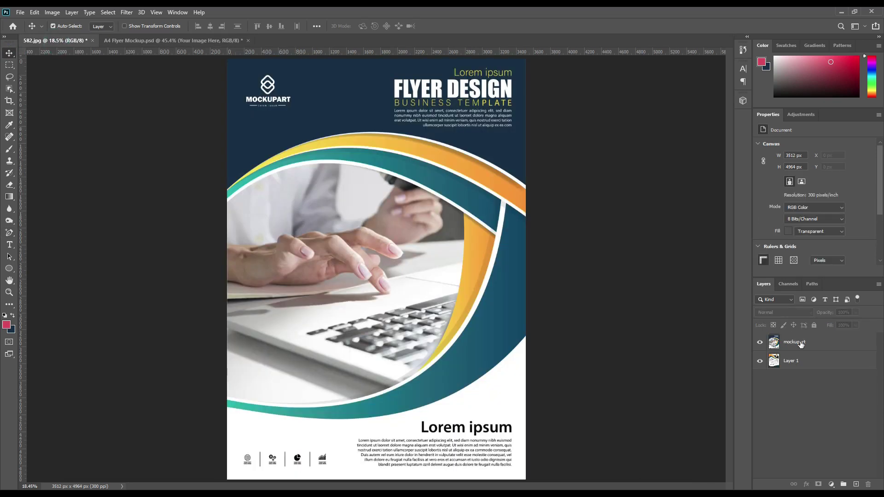
{"action": "left_click", "coordinate": [803, 364]}
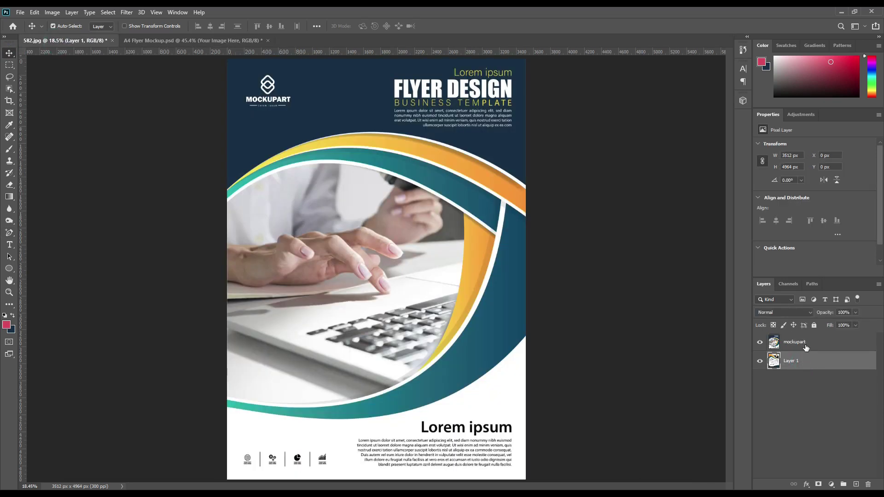
{"action": "left_click", "coordinate": [805, 342], "text": "shift"}
{"action": "left_click_drag", "start_coordinate": [838, 347], "coordinate": [420, 202]}
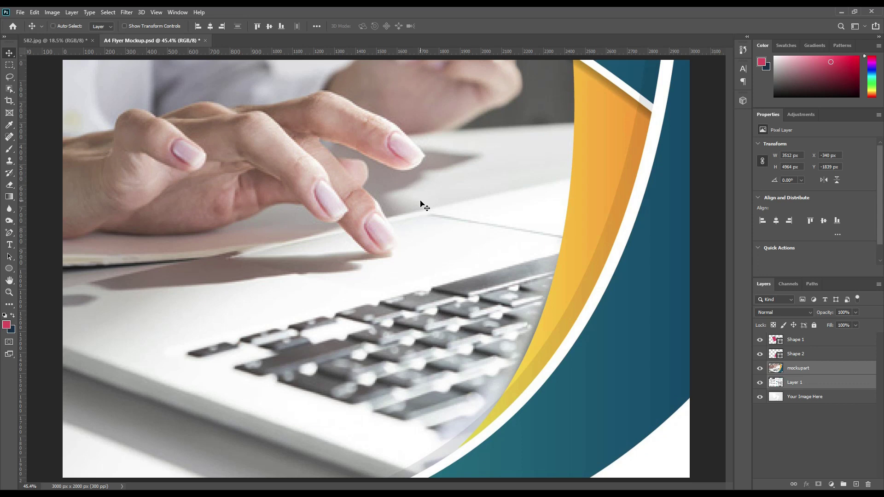
- Scale both flyer page layers down together to about 1092 × 1544 px so they fit within the canvas
{"action": "key", "text": "ctrl+minus"}
{"action": "key", "text": "ctrl+minus"}
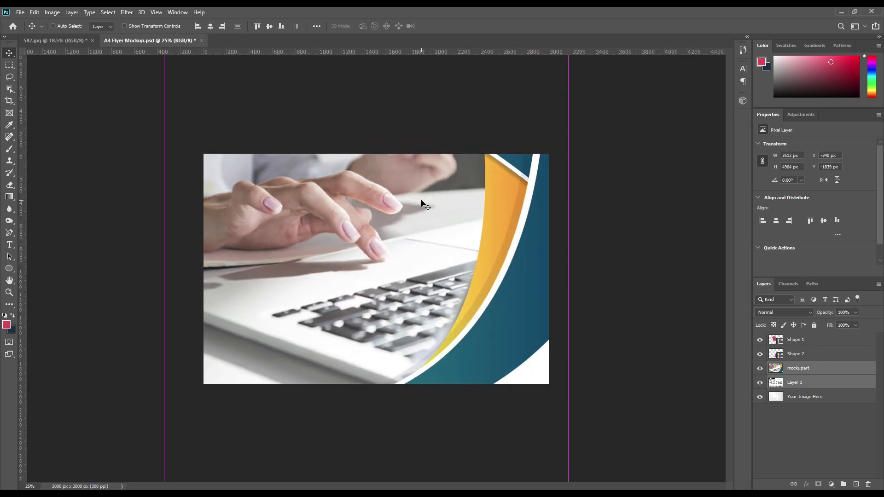
{"action": "key", "text": "ctrl+t"}
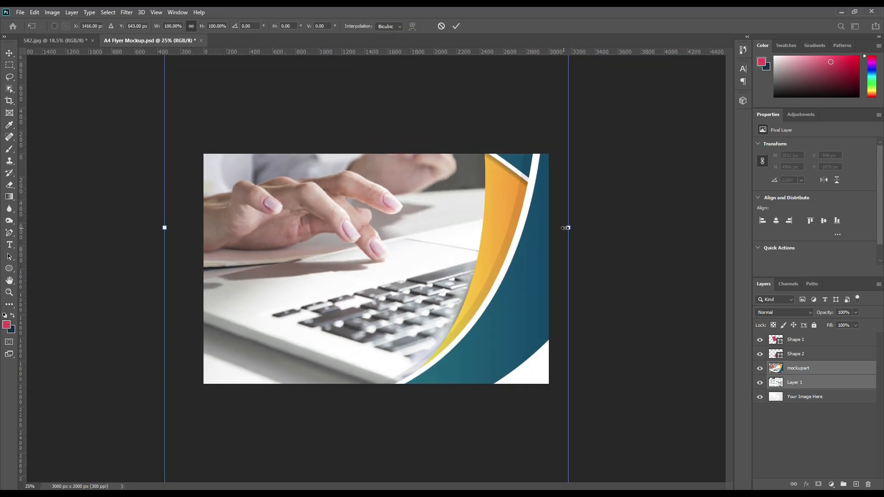
{"action": "left_click_drag", "start_coordinate": [567, 228], "coordinate": [345, 307]}
{"action": "left_click", "coordinate": [456, 26]}
{"action": "key", "text": "ctrl+0"}
- Hide the Shape 1 and Shape 2 layers and move the mockupart flyer page beside Layer 1, to about X 1652 px
{"action": "left_click", "coordinate": [320, 231]}
{"action": "left_click_drag", "start_coordinate": [321, 231], "coordinate": [532, 237]}
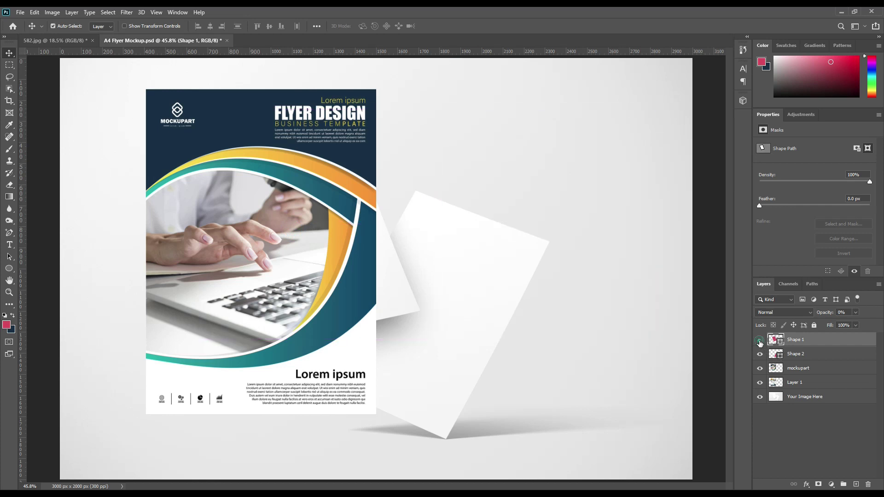
{"action": "left_click_drag", "start_coordinate": [760, 339], "coordinate": [760, 354]}
{"action": "left_click", "coordinate": [246, 267]}
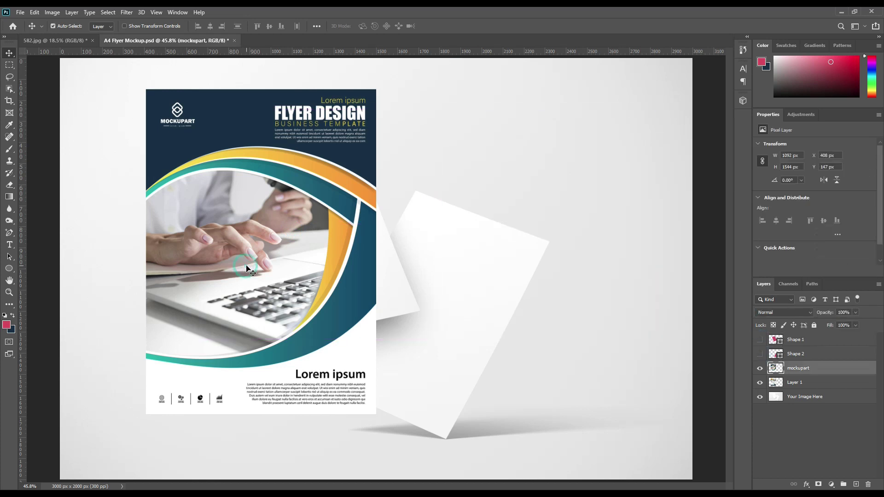
{"action": "left_click_drag", "start_coordinate": [244, 266], "coordinate": [505, 263]}
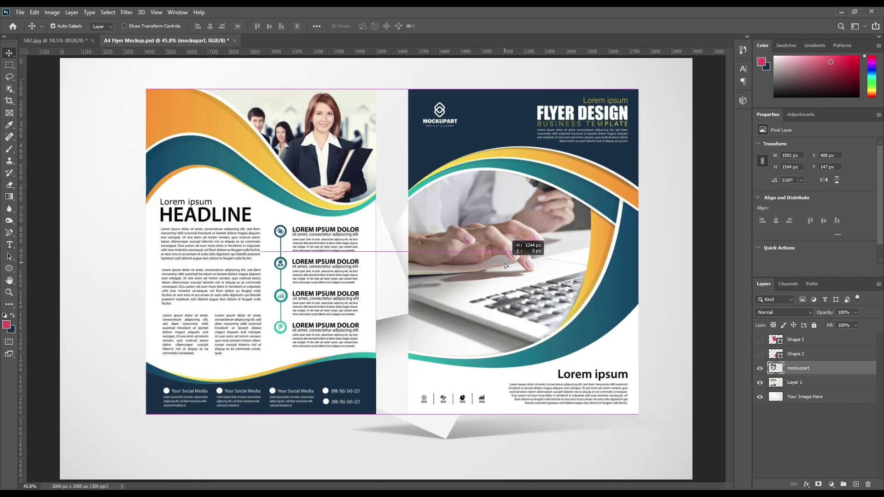
- Rename the mockupart layer as Page 1 and Layer 1 as Page 2
{"action": "right_click", "coordinate": [808, 371]}
{"action": "double_click", "coordinate": [802, 368]}
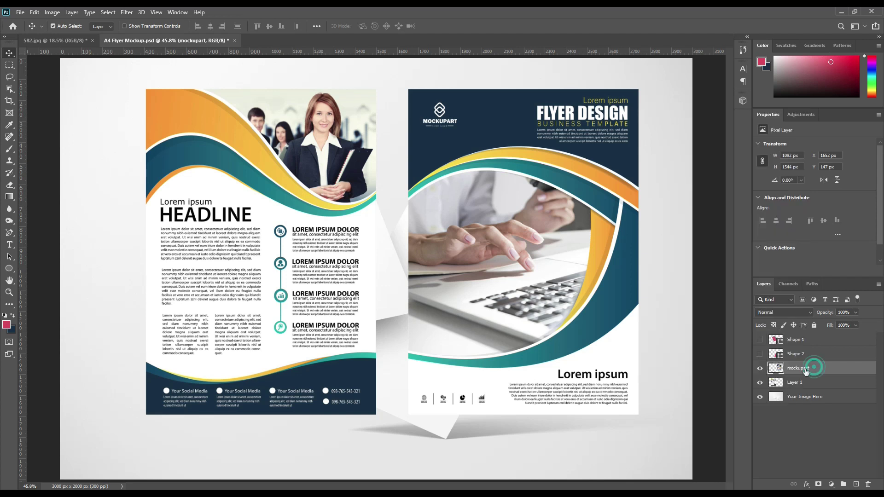
{"action": "type", "text": "Page 1"}
{"action": "key", "text": "Return"}
{"action": "double_click", "coordinate": [797, 384]}
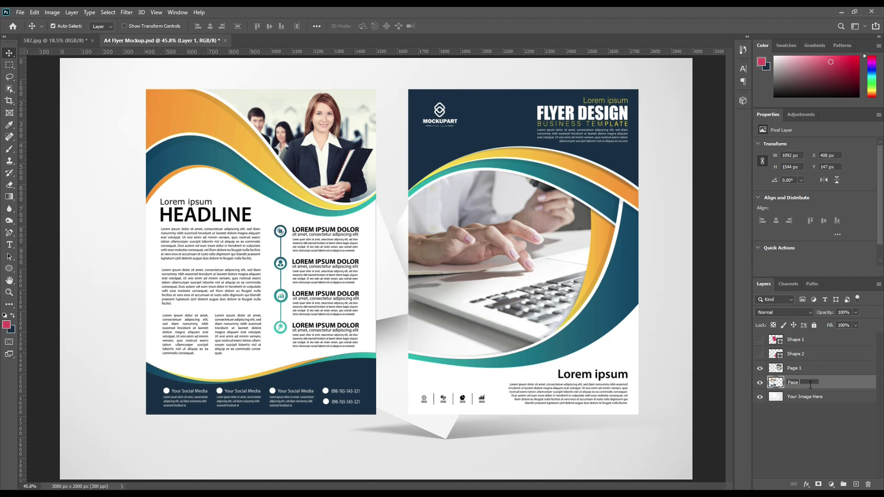
{"action": "type", "text": "Page 2"}
{"action": "key", "text": "Return"}
- Convert the Page 1 and Page 2 layers each to a smart object
{"action": "right_click", "coordinate": [810, 372]}
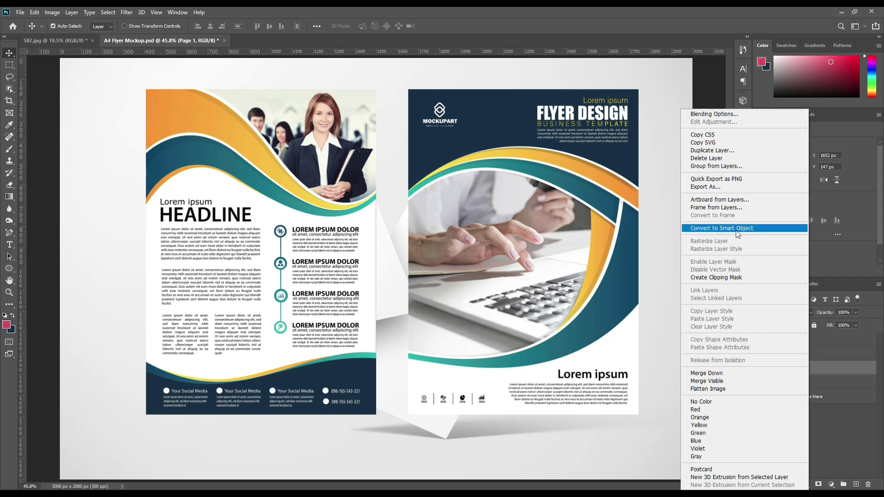
{"action": "left_click", "coordinate": [733, 231]}
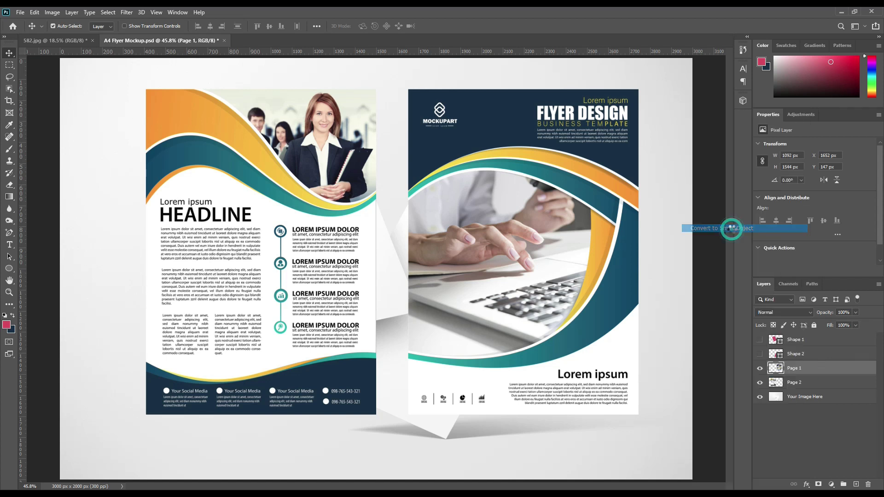
{"action": "left_click", "coordinate": [804, 383]}
{"action": "right_click", "coordinate": [811, 383]}
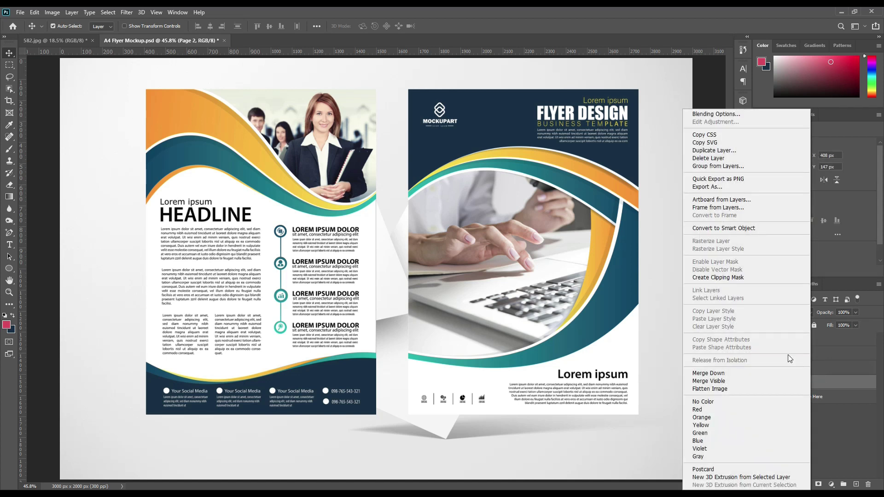
{"action": "left_click", "coordinate": [735, 228]}
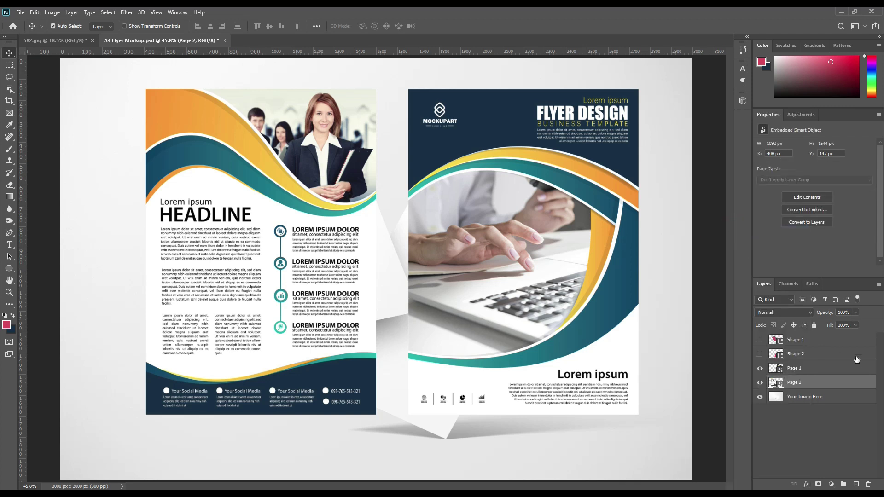
- Hide the Page 2 layer and lower the Page 1 layer's opacity to 47%
{"action": "left_click", "coordinate": [760, 384]}
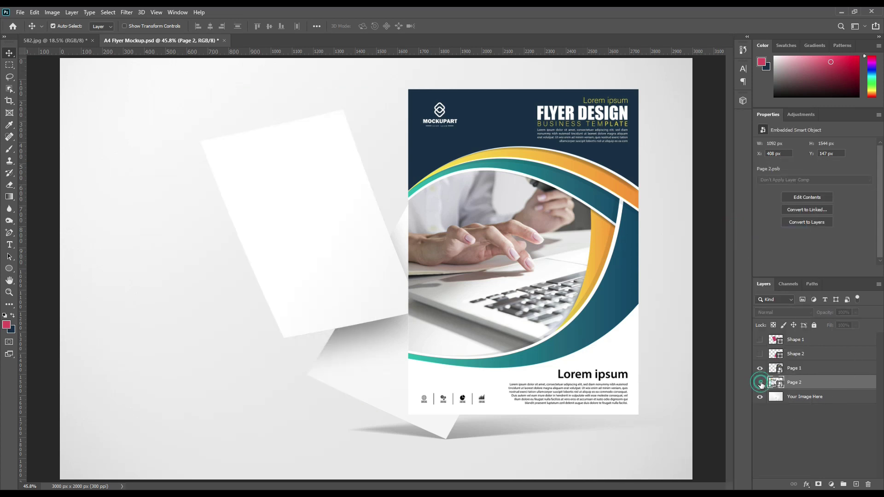
{"action": "left_click", "coordinate": [528, 227]}
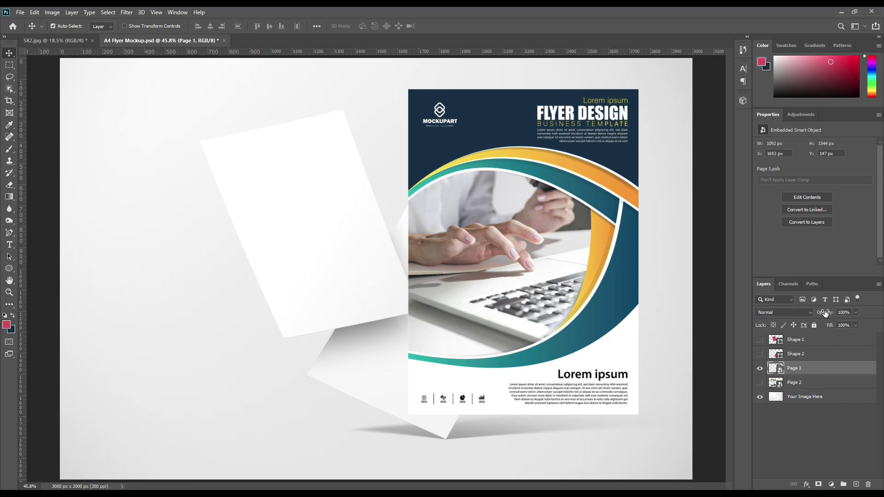
{"action": "left_click_drag", "start_coordinate": [825, 314], "coordinate": [819, 314]}
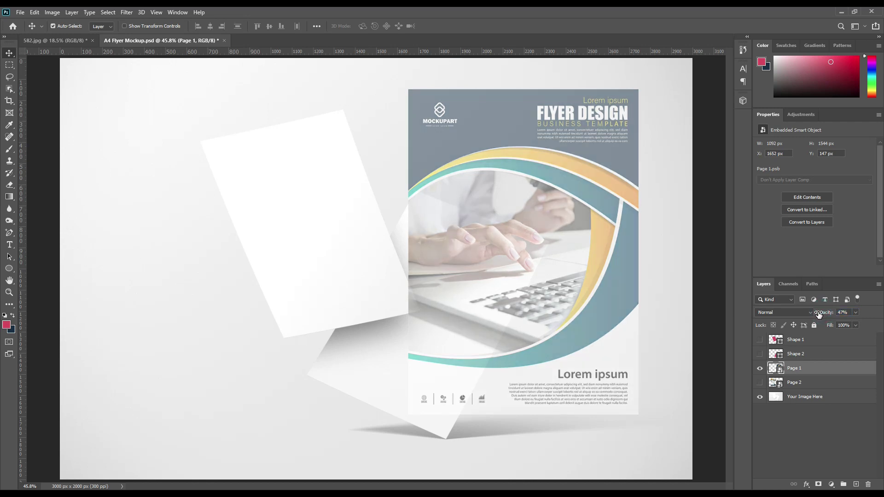
- Distort the Page 1 flyer so its four corners land on the corners of the upper paper sheet
{"action": "key", "text": "ctrl+t"}
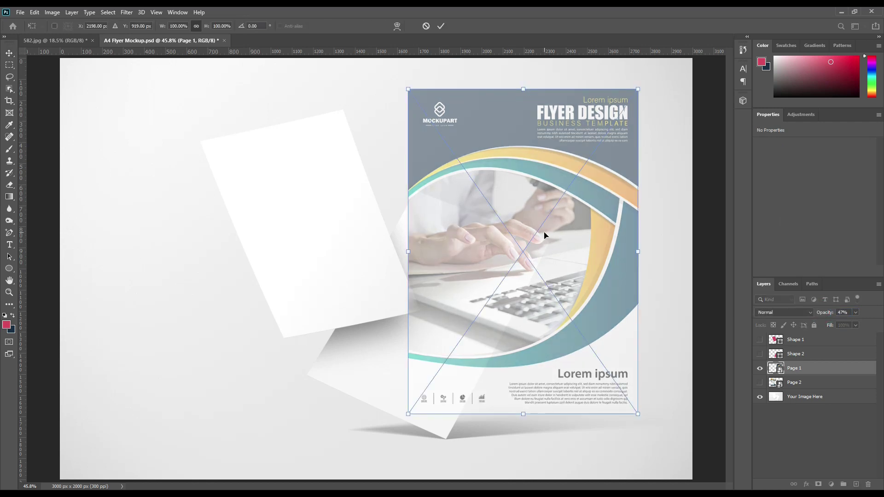
{"action": "key", "text": "ctrl+plus"}
{"action": "key", "text": "ctrl+plus"}
{"action": "left_click_drag", "start_coordinate": [317, 169], "coordinate": [382, 260]}
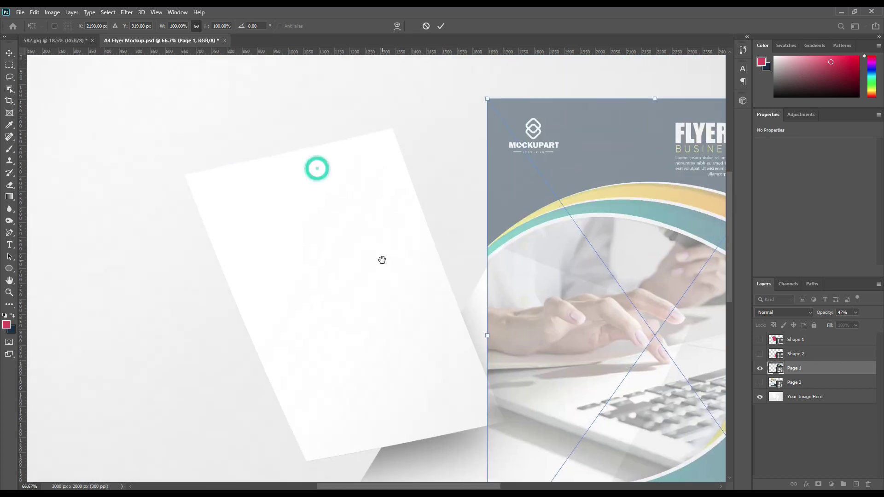
{"action": "right_click", "coordinate": [502, 206]}
{"action": "left_click", "coordinate": [530, 265]}
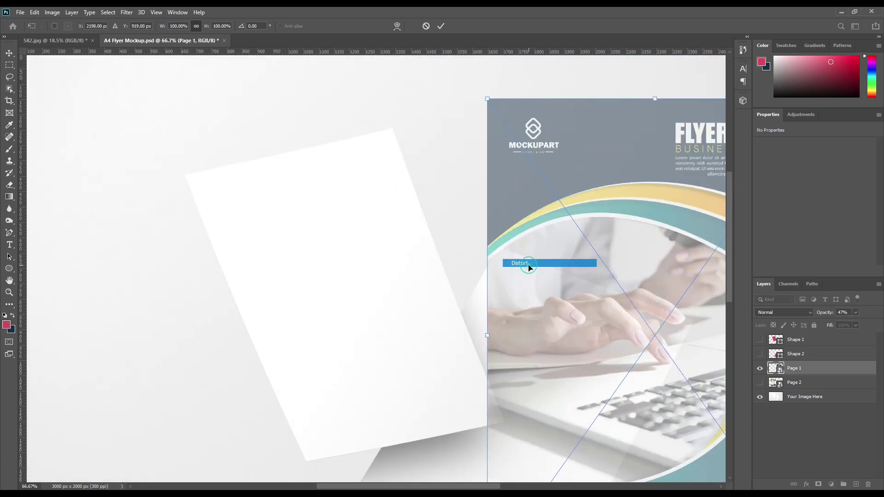
{"action": "left_click_drag", "start_coordinate": [487, 99], "coordinate": [182, 173]}
{"action": "left_click_drag", "start_coordinate": [589, 206], "coordinate": [333, 260]}
{"action": "left_click_drag", "start_coordinate": [651, 143], "coordinate": [219, 170]}
{"action": "left_click_drag", "start_coordinate": [449, 389], "coordinate": [502, 231]}
{"action": "left_click_drag", "start_coordinate": [502, 307], "coordinate": [545, 389]}
{"action": "left_click_drag", "start_coordinate": [470, 345], "coordinate": [290, 235]}
{"action": "left_click_drag", "start_coordinate": [642, 355], "coordinate": [480, 370]}
{"action": "left_click_drag", "start_coordinate": [656, 356], "coordinate": [340, 207]}
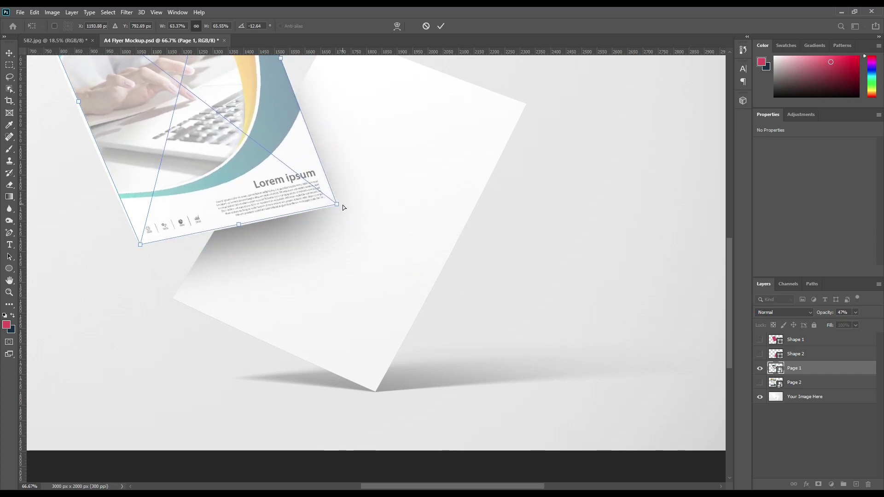
- Refine the two lower corners of the distorted Page 1 flyer to sit precisely on the sheet's lower corners
{"action": "scroll", "coordinate": [392, 223], "scroll_direction": "up", "scroll_amount": 4}
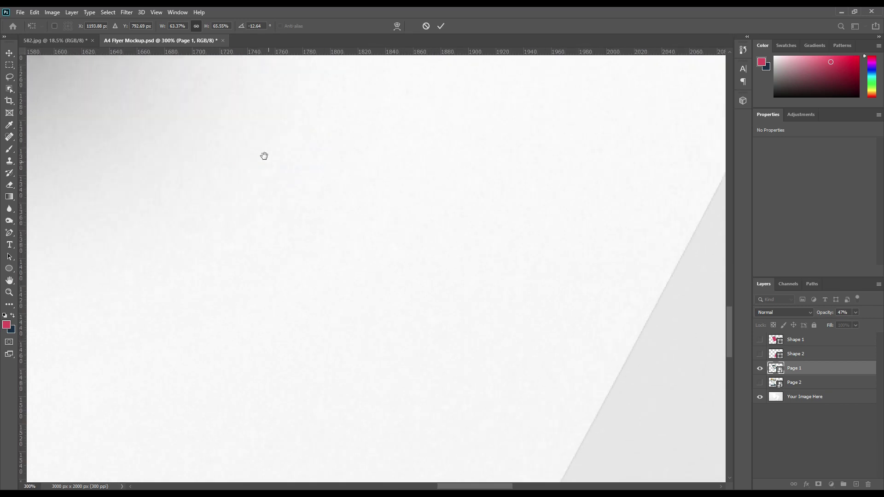
{"action": "left_click_drag", "start_coordinate": [264, 155], "coordinate": [332, 329]}
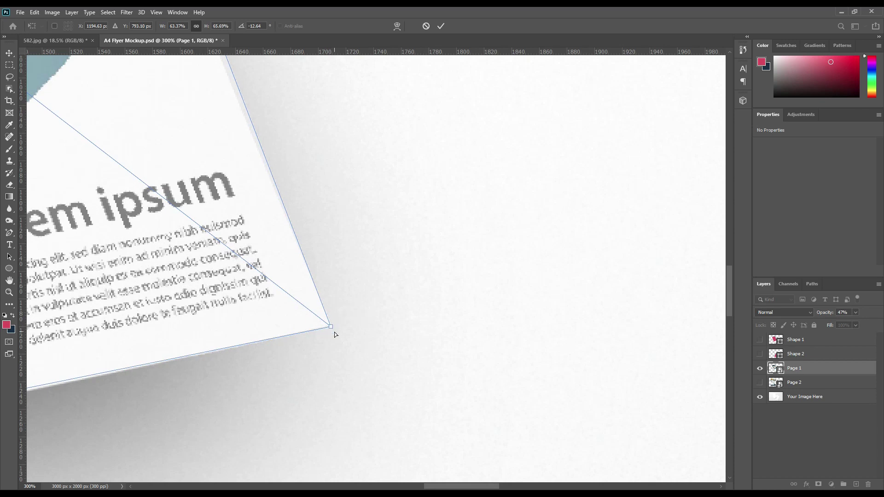
{"action": "left_click_drag", "start_coordinate": [200, 385], "coordinate": [598, 377]}
{"action": "left_click_drag", "start_coordinate": [377, 393], "coordinate": [438, 397]}
{"action": "left_click_drag", "start_coordinate": [275, 375], "coordinate": [271, 375]}
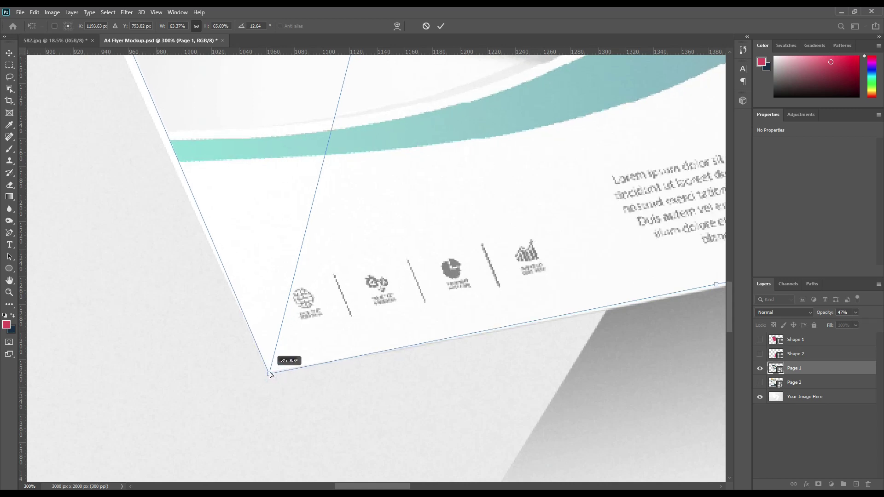
{"action": "left_click_drag", "start_coordinate": [591, 405], "coordinate": [276, 359]}
{"action": "left_click_drag", "start_coordinate": [452, 377], "coordinate": [272, 365]}
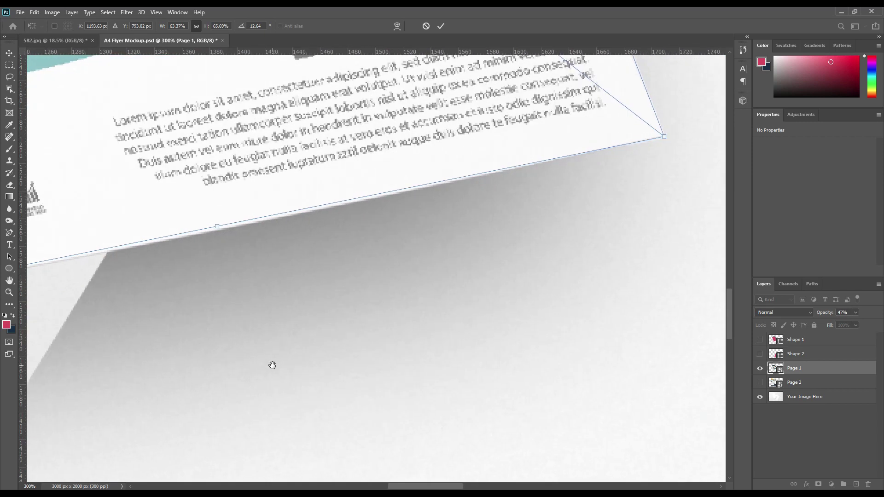
{"action": "left_click_drag", "start_coordinate": [665, 137], "coordinate": [666, 139]}
{"action": "left_click", "coordinate": [666, 139]}
{"action": "left_click_drag", "start_coordinate": [667, 138], "coordinate": [666, 137]}
{"action": "left_click_drag", "start_coordinate": [282, 323], "coordinate": [533, 327]}
- Warp the lower edge of Page 1 so it follows the bottom edge of the paper sheet
{"action": "right_click", "coordinate": [431, 183]}
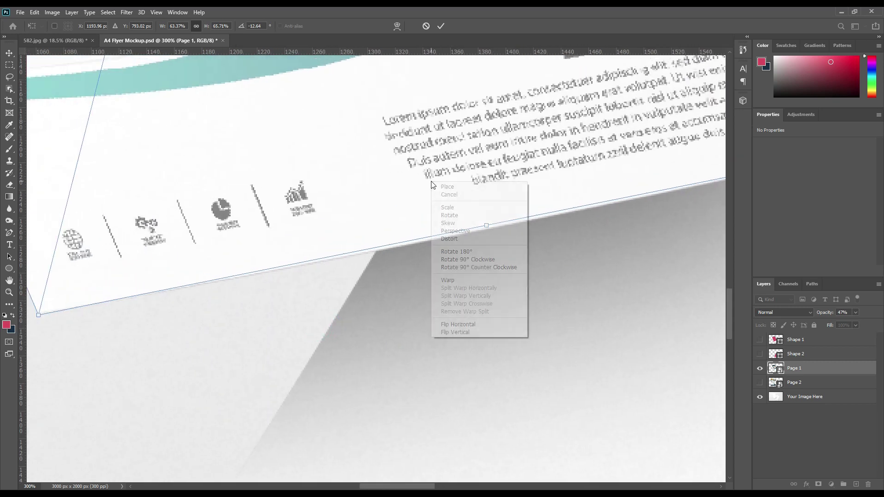
{"action": "left_click", "coordinate": [451, 281]}
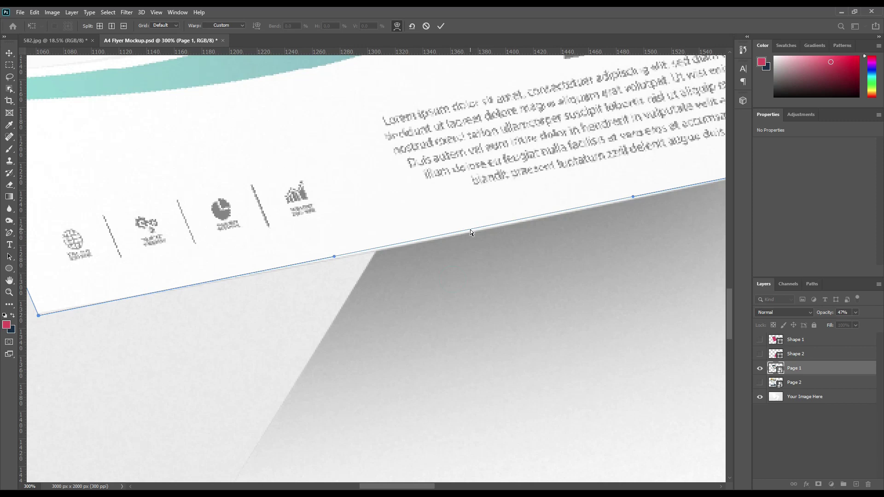
{"action": "left_click_drag", "start_coordinate": [470, 234], "coordinate": [471, 234]}
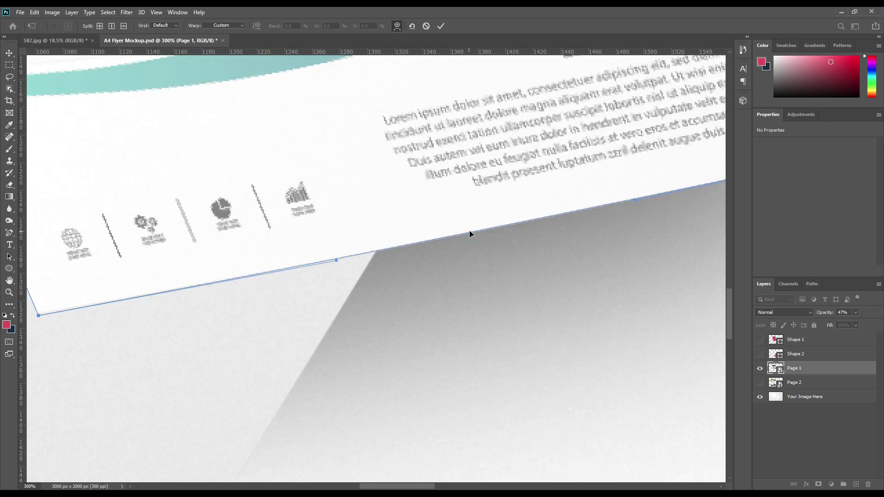
- Warp the left edge of Page 1 so it follows the left edge of the paper sheet
{"action": "left_click_drag", "start_coordinate": [257, 143], "coordinate": [515, 306]}
{"action": "left_click_drag", "start_coordinate": [405, 221], "coordinate": [443, 288]}
{"action": "left_click_drag", "start_coordinate": [418, 177], "coordinate": [452, 199]}
{"action": "left_click_drag", "start_coordinate": [560, 354], "coordinate": [469, 239]}
{"action": "left_click_drag", "start_coordinate": [370, 290], "coordinate": [360, 295]}
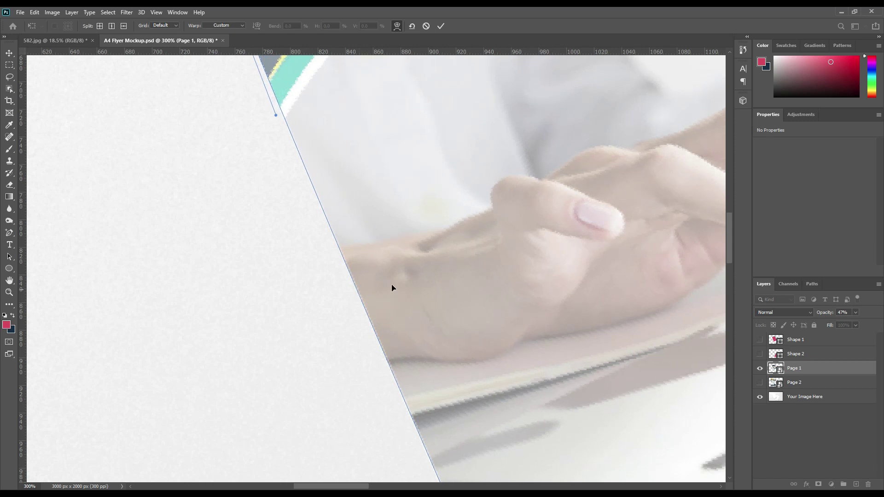
- Warp the right edge of Page 1 so it follows the right edge of the paper sheet
{"action": "left_click_drag", "start_coordinate": [503, 185], "coordinate": [580, 465]}
{"action": "left_click_drag", "start_coordinate": [584, 270], "coordinate": [511, 468]}
{"action": "left_click_drag", "start_coordinate": [514, 257], "coordinate": [480, 352]}
{"action": "left_click_drag", "start_coordinate": [597, 362], "coordinate": [235, 260]}
{"action": "left_click_drag", "start_coordinate": [618, 374], "coordinate": [279, 212]}
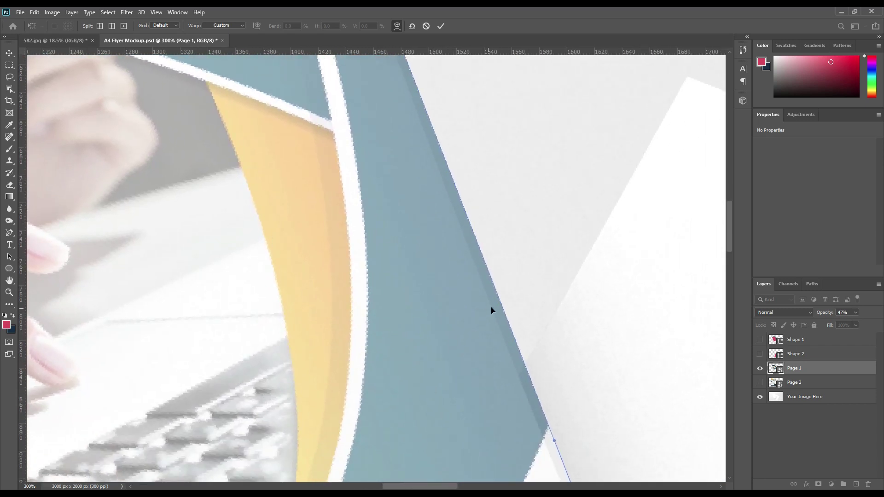
{"action": "left_click_drag", "start_coordinate": [504, 313], "coordinate": [497, 319]}
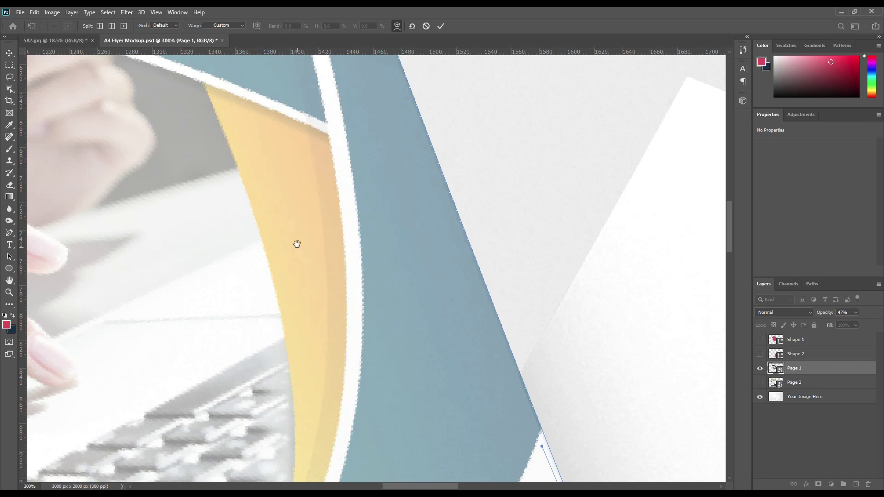
- Distort the top-right corner of Page 1 onto the sheet's corner, check the remaining edges and apply the transformation
{"action": "left_click_drag", "start_coordinate": [281, 184], "coordinate": [369, 403]}
{"action": "left_click_drag", "start_coordinate": [286, 133], "coordinate": [353, 298]}
{"action": "left_click_drag", "start_coordinate": [304, 220], "coordinate": [410, 455]}
{"action": "right_click", "coordinate": [467, 209]}
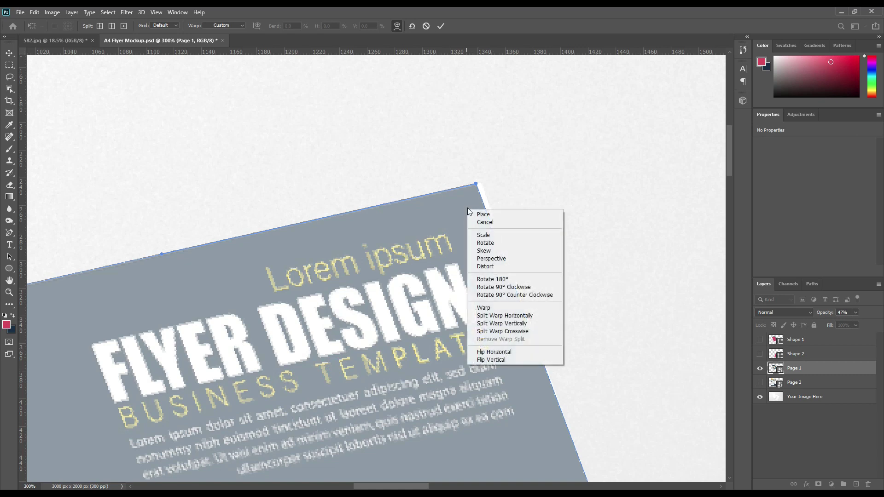
{"action": "left_click", "coordinate": [502, 267]}
{"action": "left_click_drag", "start_coordinate": [478, 187], "coordinate": [481, 187]}
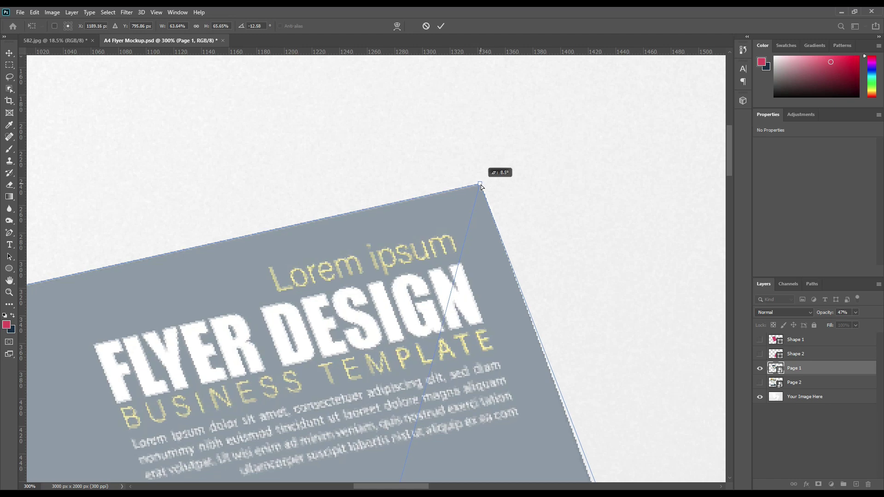
{"action": "left_click_drag", "start_coordinate": [481, 186], "coordinate": [481, 187]}
{"action": "left_click_drag", "start_coordinate": [186, 342], "coordinate": [430, 304]}
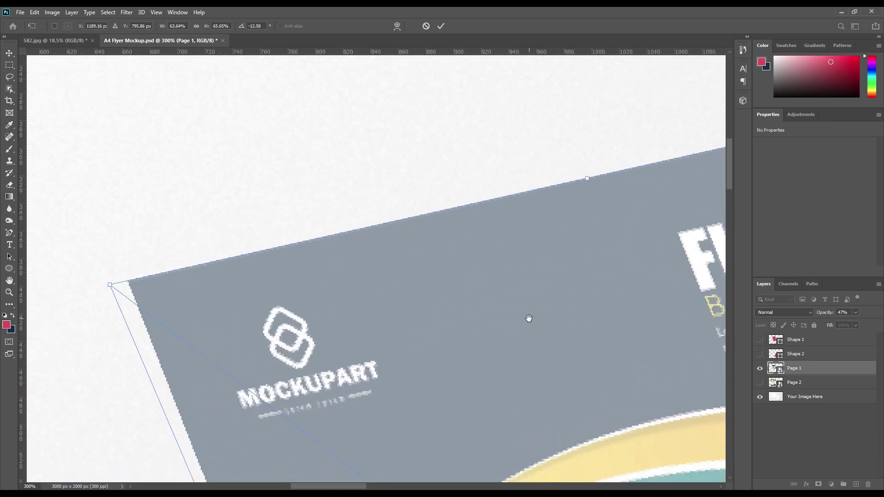
{"action": "left_click_drag", "start_coordinate": [529, 319], "coordinate": [405, 121]}
{"action": "left_click_drag", "start_coordinate": [504, 369], "coordinate": [441, 91]}
{"action": "left_click_drag", "start_coordinate": [519, 421], "coordinate": [411, 115]}
{"action": "left_click_drag", "start_coordinate": [439, 395], "coordinate": [247, 265]}
{"action": "left_click_drag", "start_coordinate": [311, 240], "coordinate": [276, 316]}
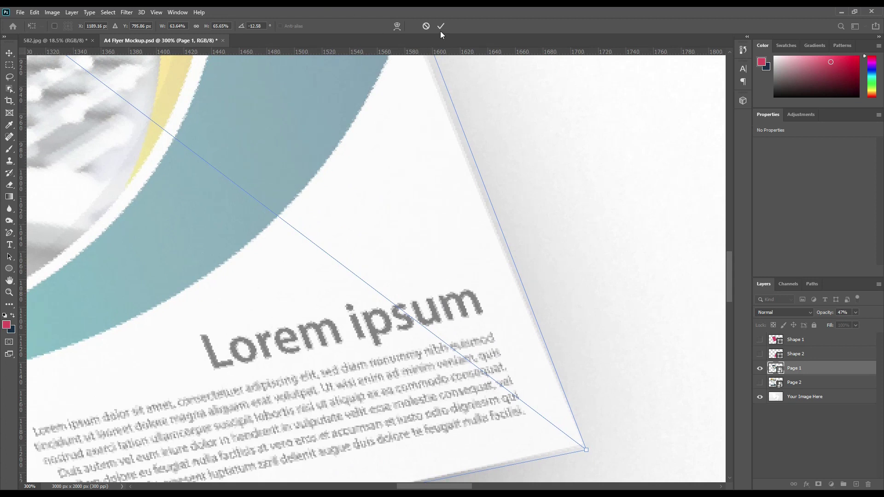
{"action": "left_click", "coordinate": [441, 27]}
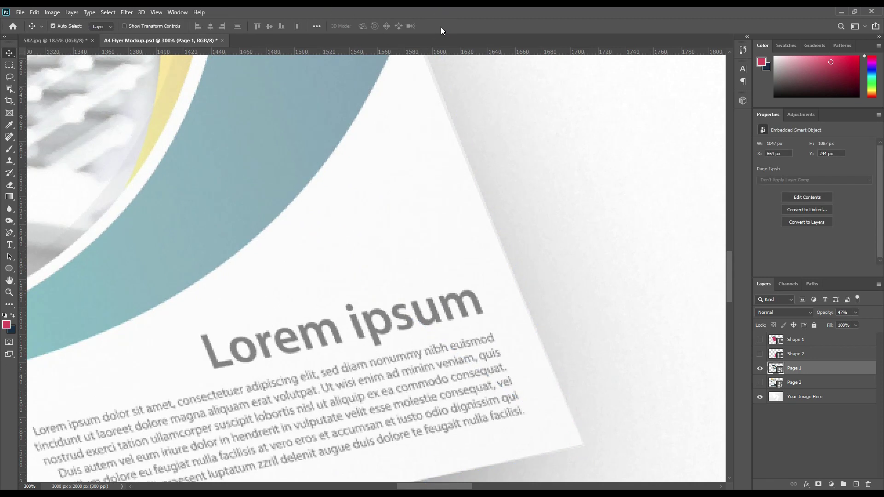
- Restore the Page 1 layer's opacity to 100% and mask the layer to the outline of Shape 1
{"action": "key", "text": "ctrl+0"}
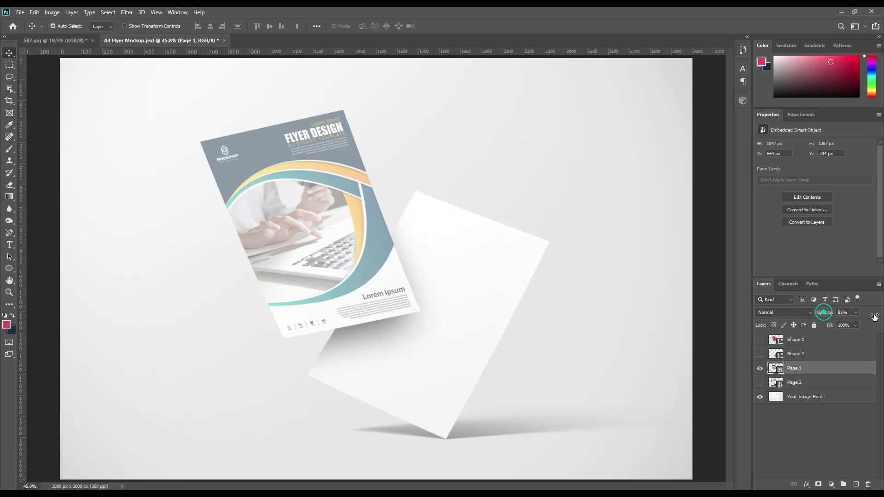
{"action": "left_click_drag", "start_coordinate": [828, 315], "coordinate": [882, 315]}
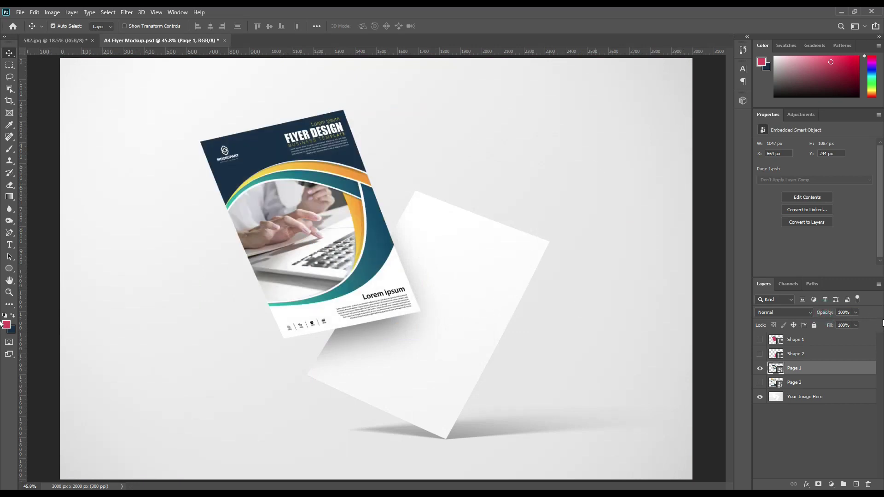
{"action": "left_click", "coordinate": [780, 343], "text": "ctrl"}
{"action": "left_click", "coordinate": [819, 484]}
{"action": "left_click", "coordinate": [801, 439]}
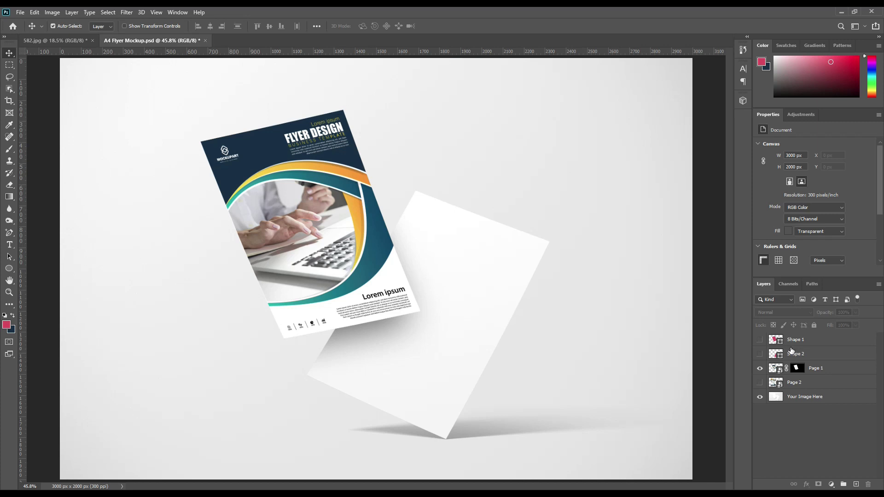
- Move the Page 2 layer above Page 1, then show Page 2 and hide Page 1
{"action": "left_click_drag", "start_coordinate": [804, 383], "coordinate": [810, 365]}
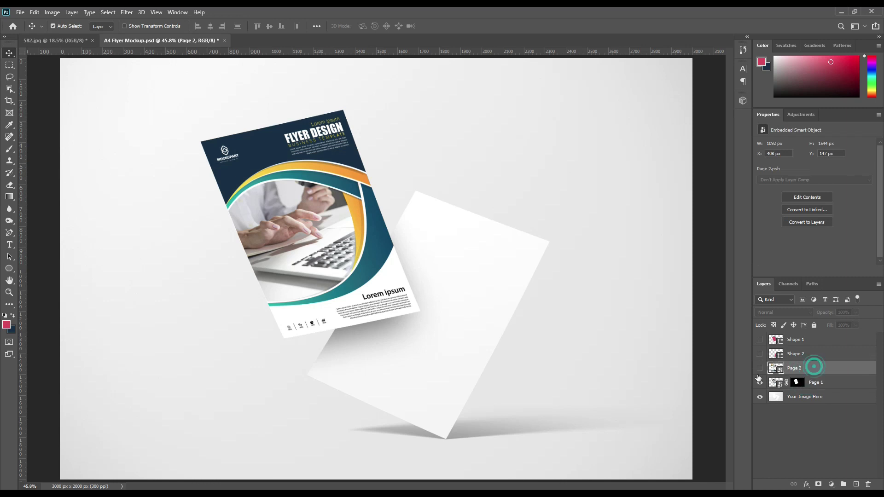
{"action": "left_click", "coordinate": [760, 368]}
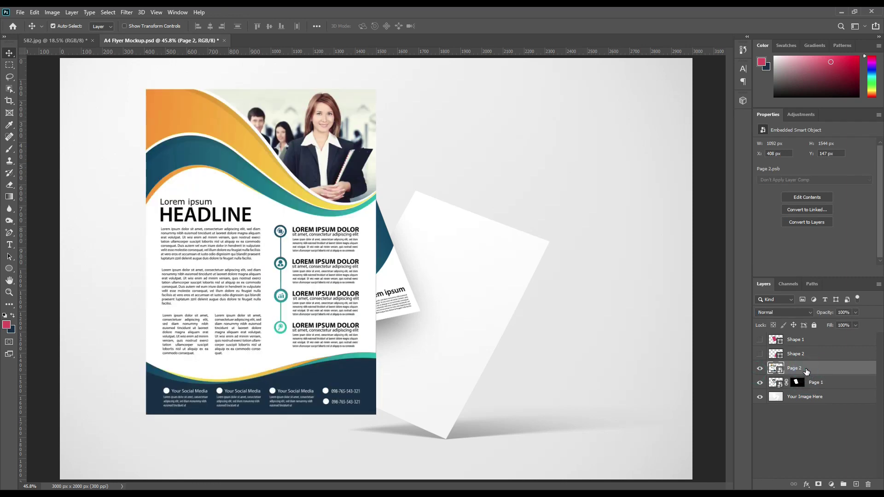
{"action": "left_click", "coordinate": [760, 383]}
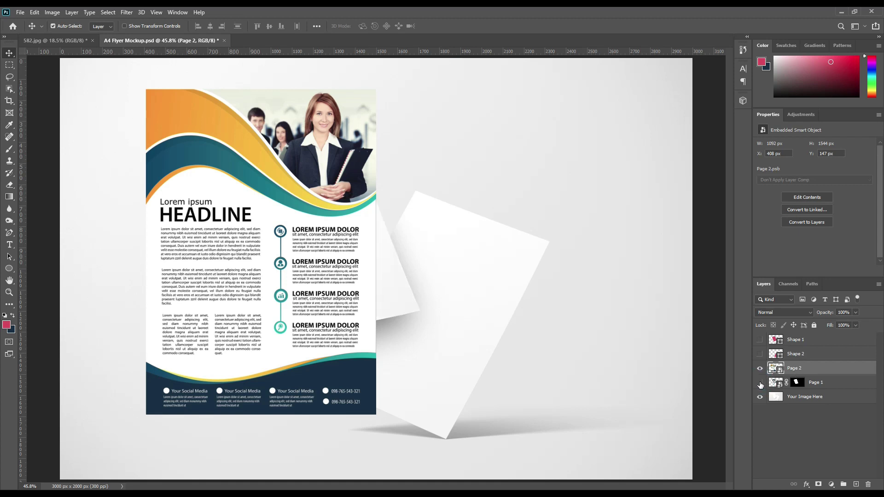
- Lower the Page 2 layer's opacity to 62% and distort it onto the four corners of the lower paper sheet
{"action": "left_click", "coordinate": [812, 372]}
{"action": "left_click_drag", "start_coordinate": [825, 313], "coordinate": [807, 311]}
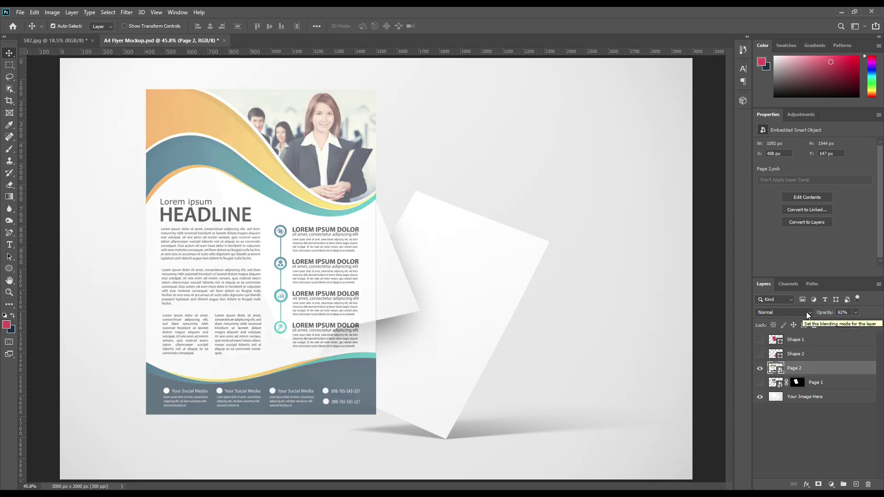
{"action": "key", "text": "ctrl+t"}
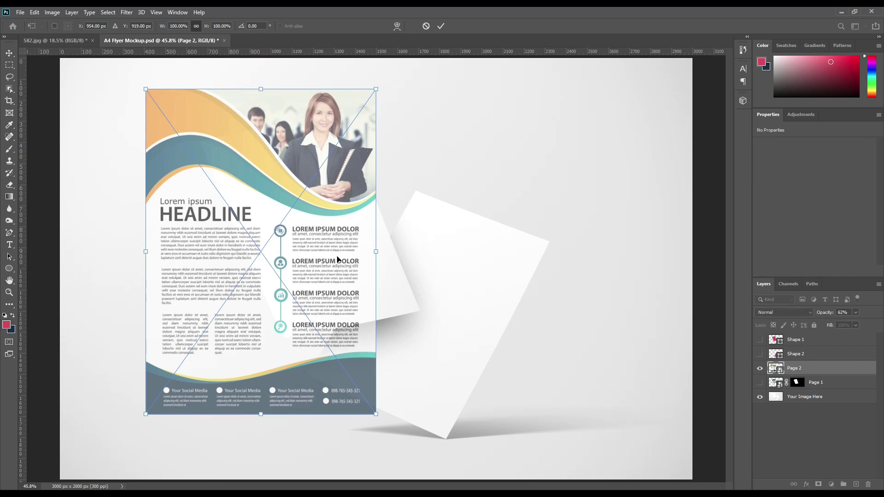
{"action": "right_click", "coordinate": [272, 161]}
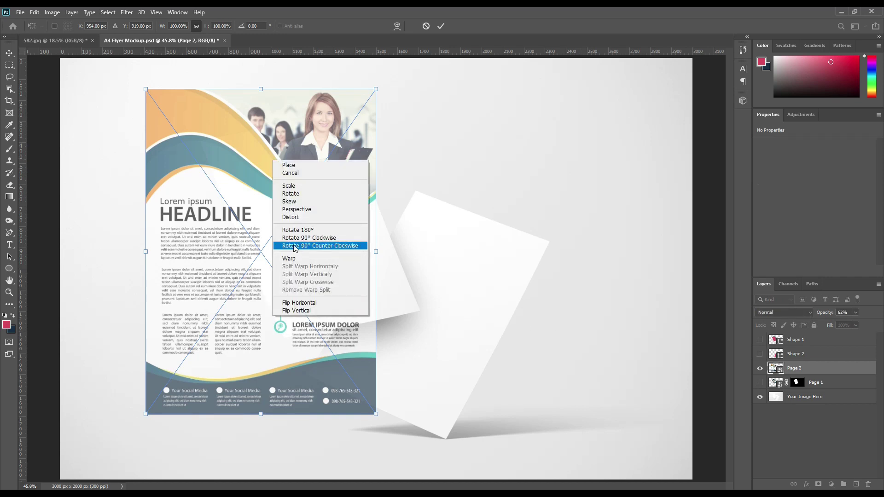
{"action": "left_click", "coordinate": [296, 218]}
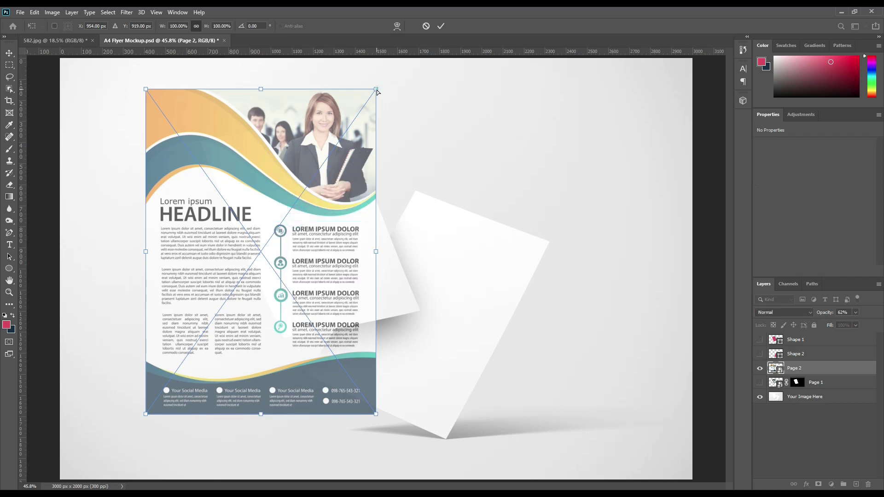
{"action": "left_click_drag", "start_coordinate": [377, 89], "coordinate": [550, 243]}
{"action": "left_click_drag", "start_coordinate": [150, 94], "coordinate": [413, 194]}
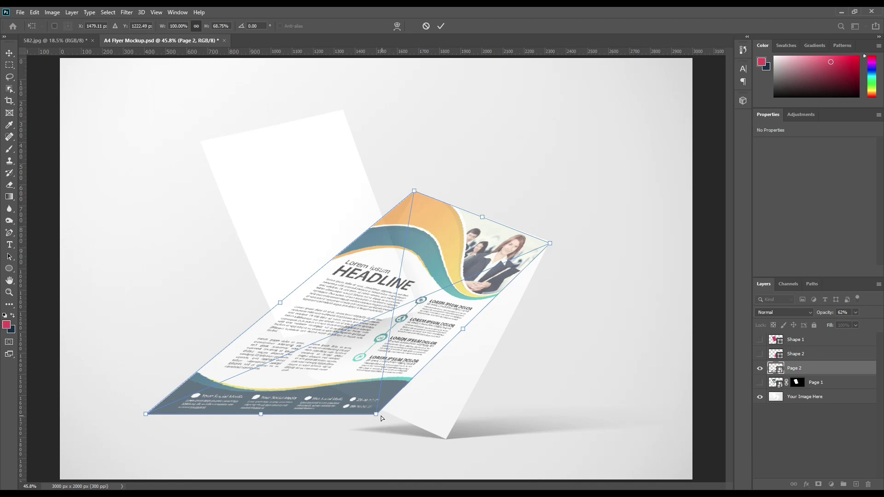
{"action": "left_click_drag", "start_coordinate": [377, 416], "coordinate": [446, 440]}
{"action": "left_click_drag", "start_coordinate": [147, 417], "coordinate": [307, 379]}
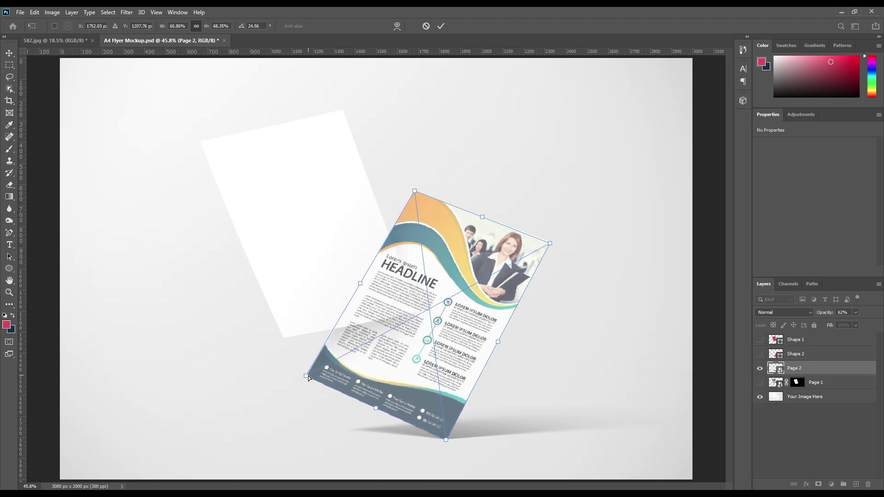
- Lower the Page 2 layer's opacity to 48% and distort its bottom-left corner precisely onto the sheet's corner
{"action": "key", "text": "ctrl+plus"}
{"action": "key", "text": "ctrl+plus"}
{"action": "key", "text": "ctrl+plus"}
{"action": "key", "text": "ctrl+plus"}
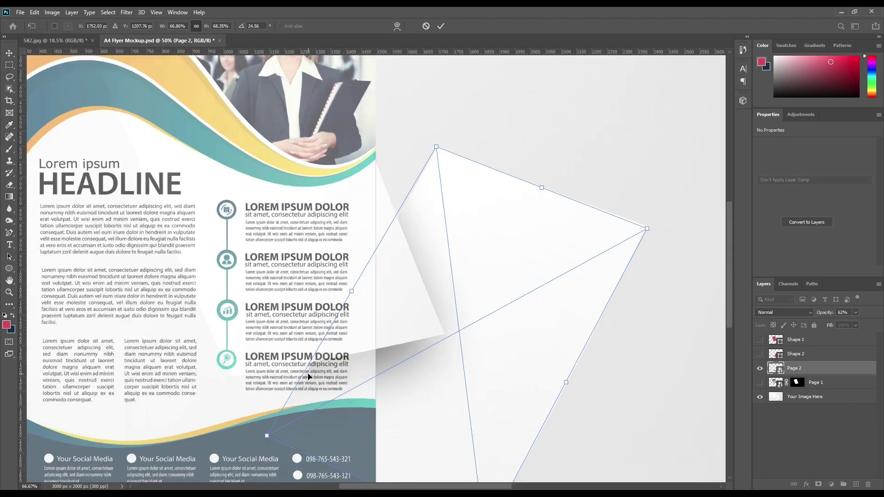
{"action": "key", "text": "ctrl+plus"}
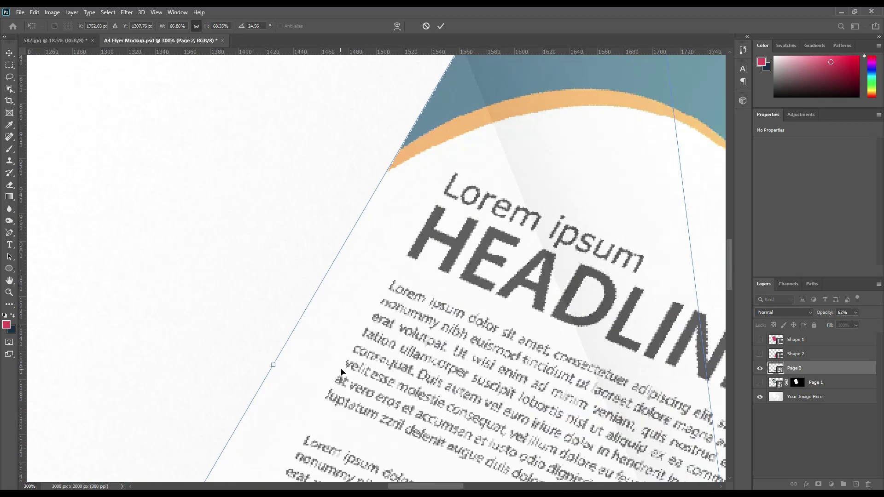
{"action": "left_click_drag", "start_coordinate": [348, 460], "coordinate": [442, 115]}
{"action": "left_click_drag", "start_coordinate": [318, 375], "coordinate": [371, 348]}
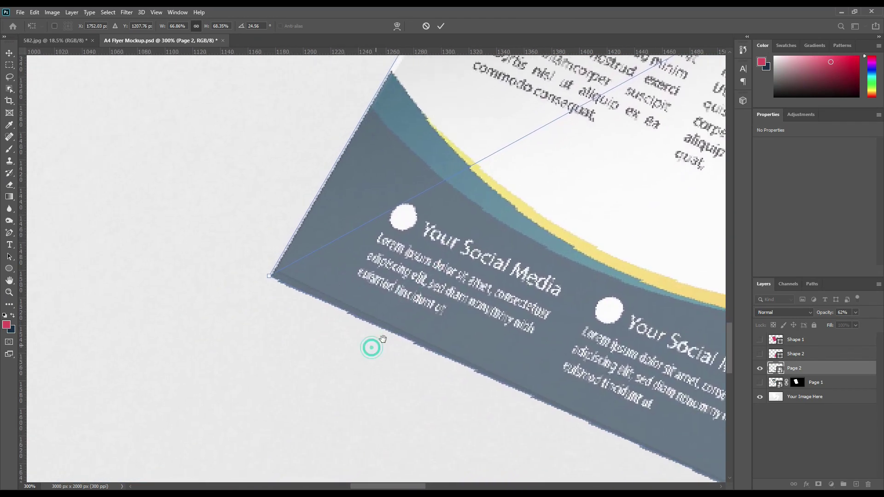
{"action": "key", "text": "ctrl+plus"}
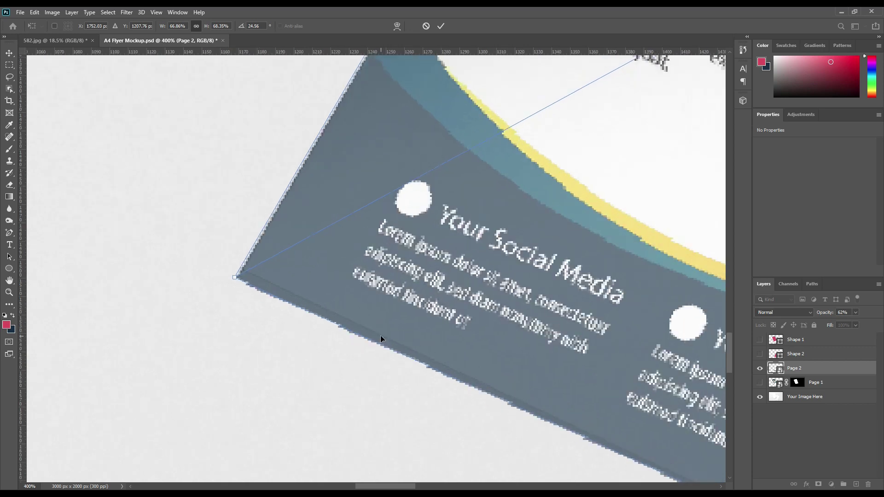
{"action": "left_click_drag", "start_coordinate": [316, 279], "coordinate": [385, 339]}
{"action": "scroll", "coordinate": [385, 338], "scroll_direction": "up", "scroll_amount": 3}
{"action": "scroll", "coordinate": [383, 339], "scroll_direction": "down", "scroll_amount": 2}
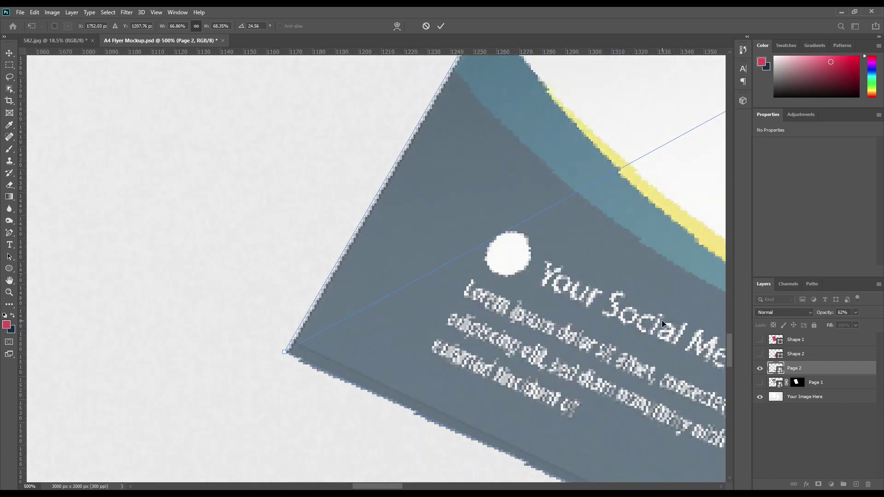
{"action": "left_click_drag", "start_coordinate": [825, 313], "coordinate": [819, 313]}
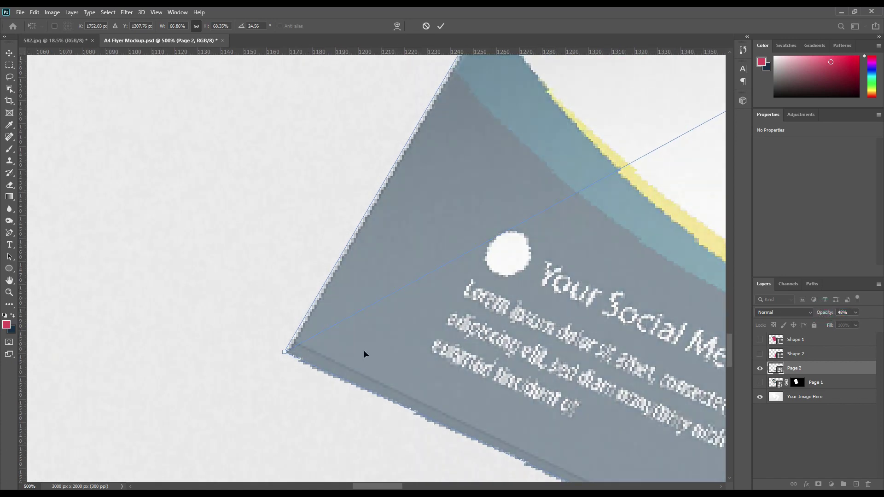
{"action": "right_click", "coordinate": [350, 337]}
{"action": "left_click", "coordinate": [368, 239]}
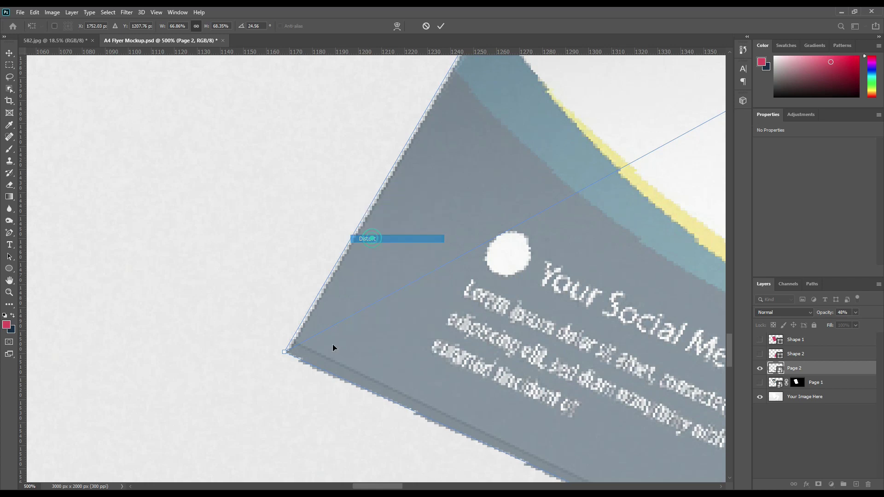
{"action": "mouse_move", "coordinate": [285, 353]}
{"action": "left_mouse_down"}
{"action": "mouse_move", "coordinate": [271, 337]}
{"action": "mouse_move", "coordinate": [283, 342]}
{"action": "left_mouse_up"}
- Distort Page 2's bottom-right and top-right corners onto the matching corners of the lower paper sheet
{"action": "left_click_drag", "start_coordinate": [605, 383], "coordinate": [488, 304]}
{"action": "left_click_drag", "start_coordinate": [569, 344], "coordinate": [347, 264]}
{"action": "left_click_drag", "start_coordinate": [537, 340], "coordinate": [482, 308]}
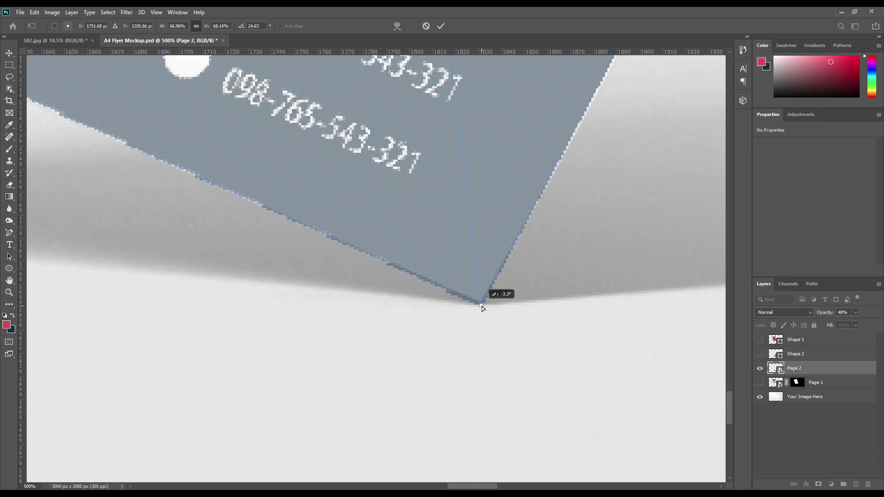
{"action": "left_click_drag", "start_coordinate": [614, 206], "coordinate": [520, 462]}
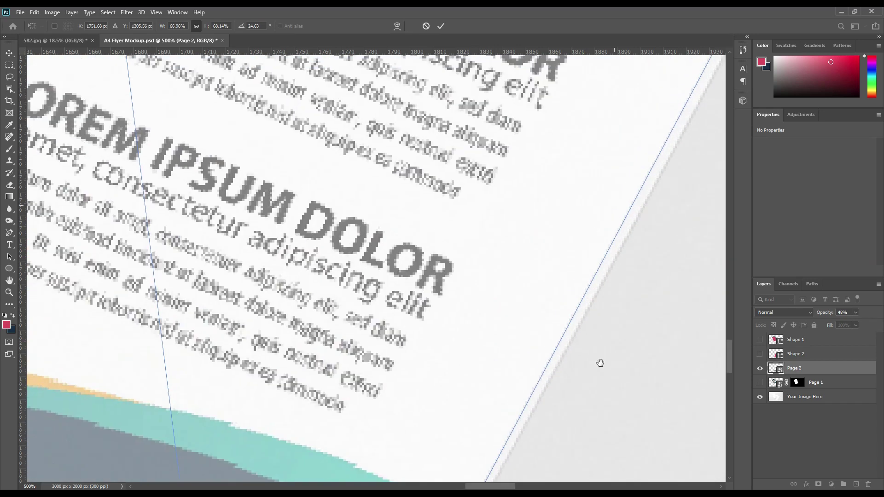
{"action": "left_click_drag", "start_coordinate": [600, 363], "coordinate": [436, 468]}
{"action": "left_click_drag", "start_coordinate": [480, 378], "coordinate": [480, 411]}
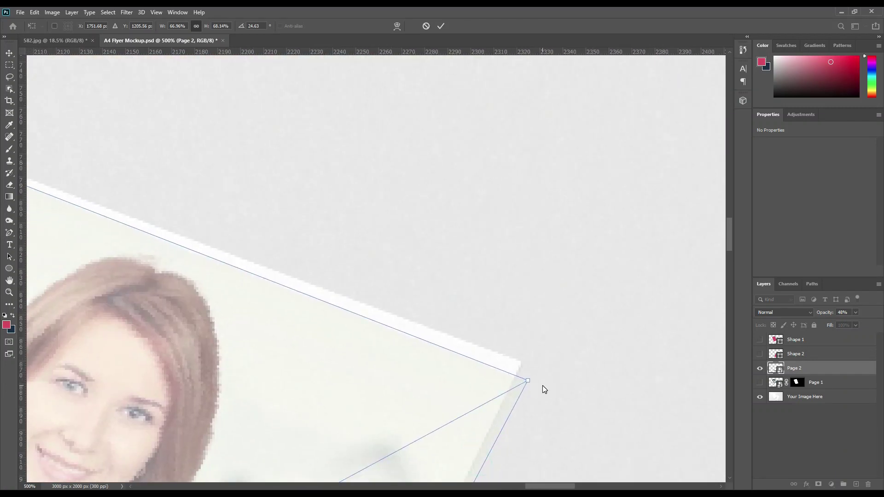
{"action": "left_click_drag", "start_coordinate": [529, 383], "coordinate": [529, 364]}
- Check Page 2's top edge and distort its top-left corner onto the sheet's corner
{"action": "key", "text": "space"}
{"action": "left_click_drag", "start_coordinate": [194, 376], "coordinate": [529, 436]}
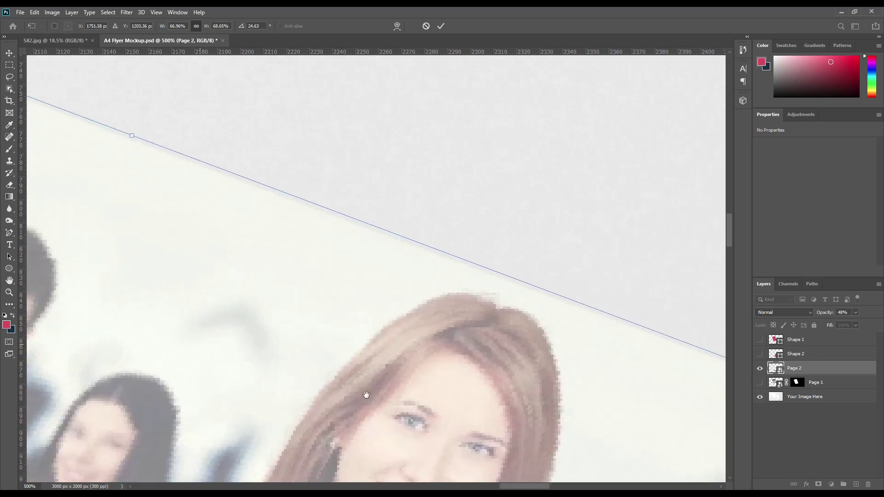
{"action": "left_click_drag", "start_coordinate": [305, 368], "coordinate": [532, 453]}
{"action": "left_click_drag", "start_coordinate": [358, 381], "coordinate": [654, 431]}
{"action": "left_click_drag", "start_coordinate": [463, 428], "coordinate": [241, 368]}
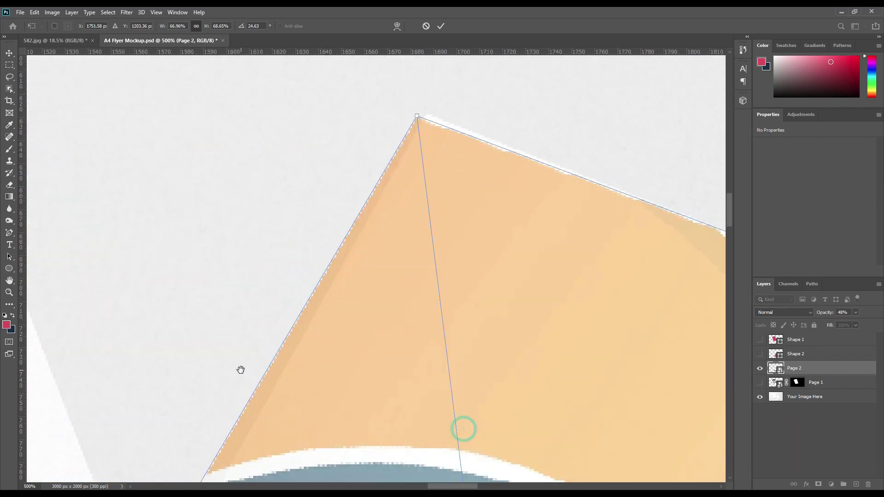
{"action": "left_click_drag", "start_coordinate": [421, 262], "coordinate": [375, 383]}
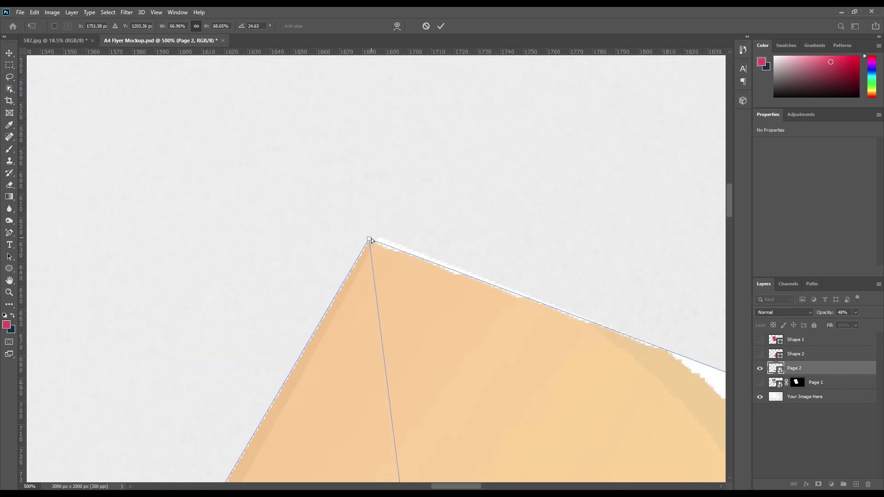
{"action": "left_click_drag", "start_coordinate": [370, 240], "coordinate": [377, 232]}
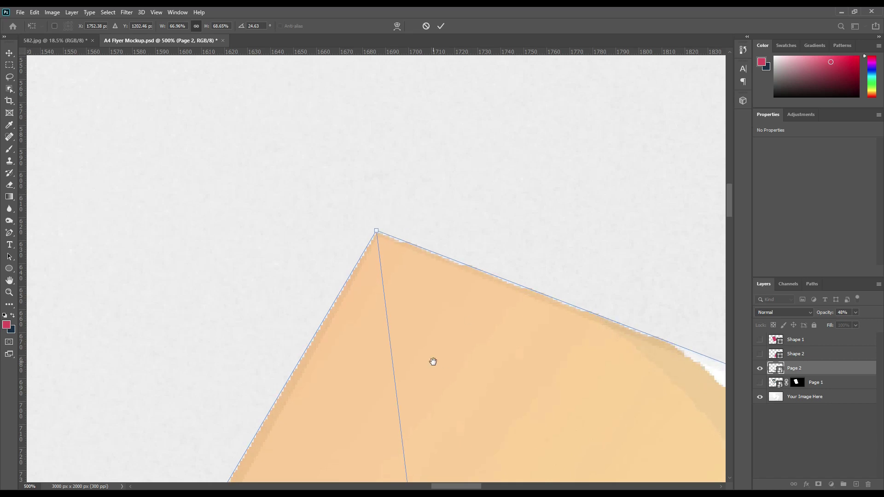
- Warp Page 2's left edge slightly inward to follow the curved left edge of the lower sheet
{"action": "left_click_drag", "start_coordinate": [413, 362], "coordinate": [458, 230]}
{"action": "left_click_drag", "start_coordinate": [441, 320], "coordinate": [450, 300]}
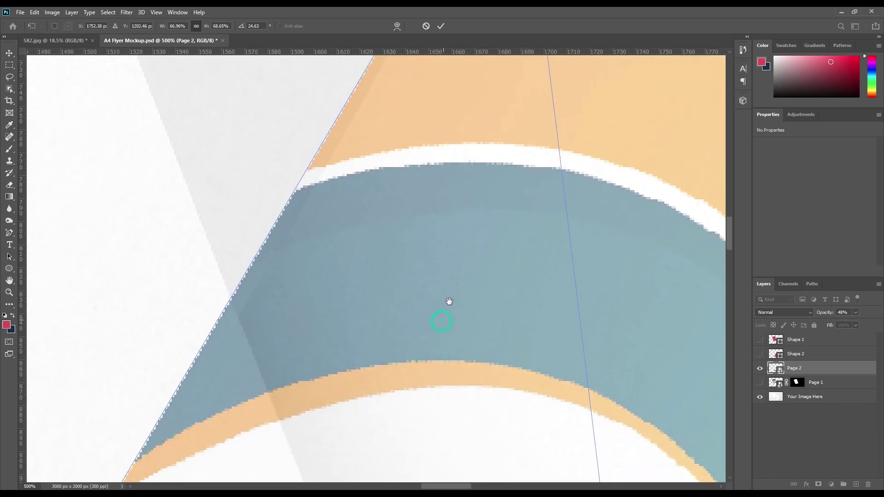
{"action": "scroll", "coordinate": [456, 299], "scroll_direction": "down", "scroll_amount": 3}
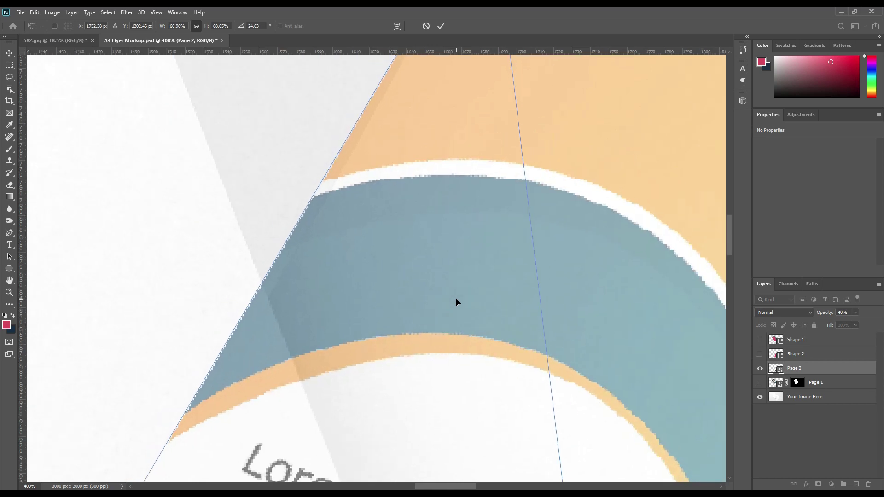
{"action": "scroll", "coordinate": [456, 298], "scroll_direction": "down", "scroll_amount": 5}
{"action": "scroll", "coordinate": [461, 286], "scroll_direction": "left", "scroll_amount": 3}
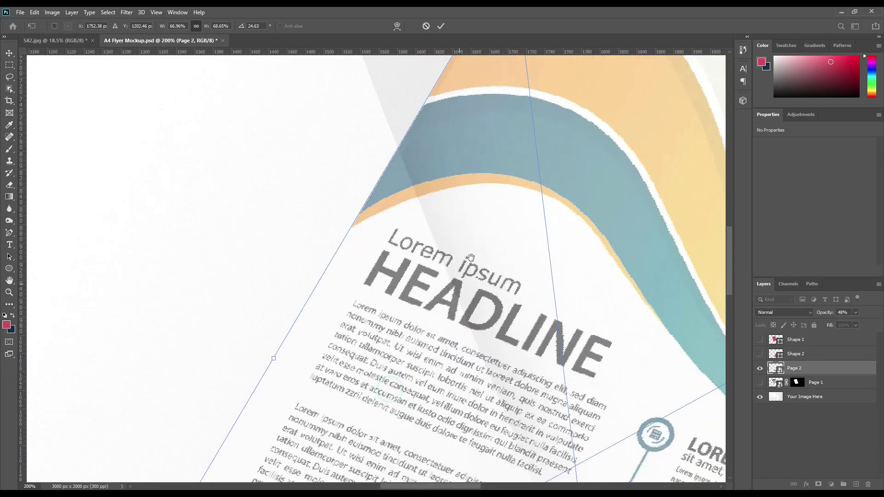
{"action": "scroll", "coordinate": [474, 253], "scroll_direction": "down", "scroll_amount": 2}
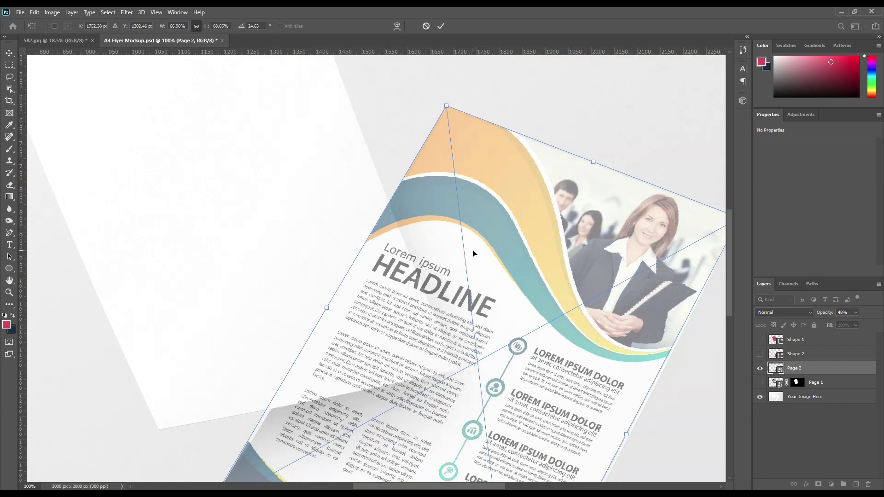
{"action": "right_click", "coordinate": [354, 300]}
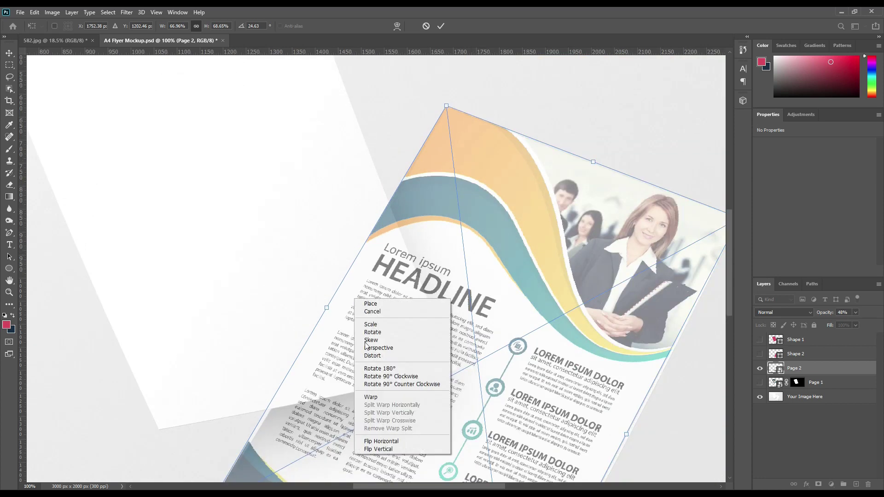
{"action": "left_click", "coordinate": [374, 398]}
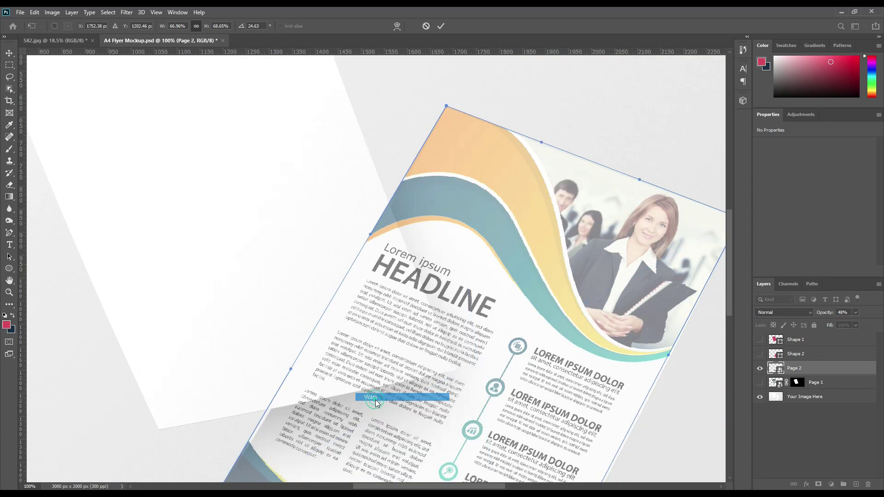
{"action": "left_click", "coordinate": [326, 310]}
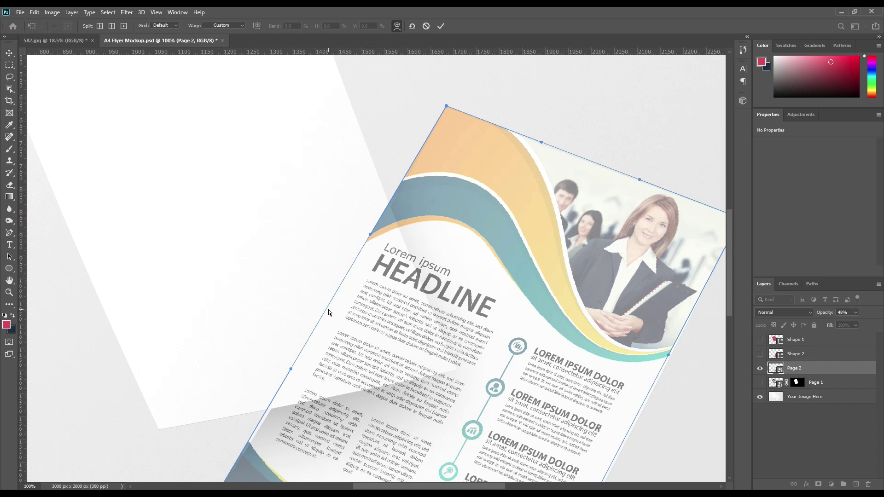
{"action": "left_click", "coordinate": [329, 313]}
{"action": "left_click_drag", "start_coordinate": [330, 309], "coordinate": [331, 314]}
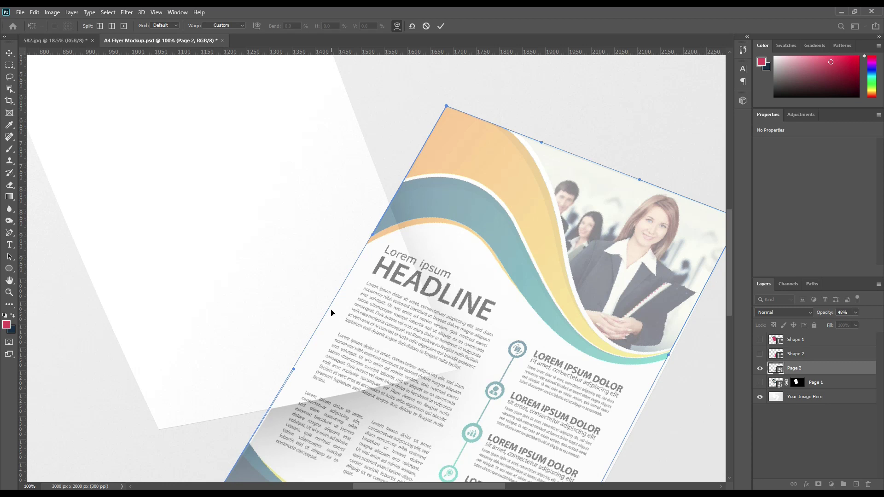
- Warp Page 2's right edge slightly outward to follow the sheet's right edge and apply the transformation
{"action": "left_click_drag", "start_coordinate": [534, 401], "coordinate": [445, 133]}
{"action": "left_click_drag", "start_coordinate": [476, 308], "coordinate": [450, 330]}
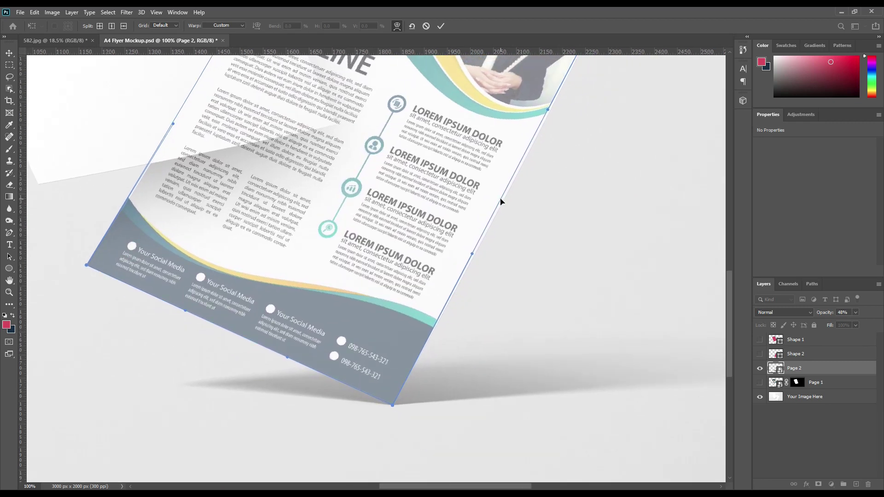
{"action": "left_click_drag", "start_coordinate": [501, 200], "coordinate": [507, 201]}
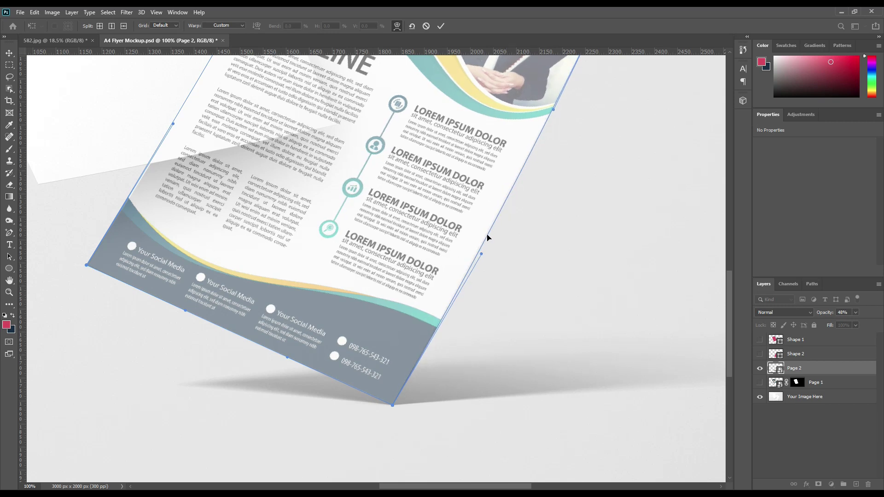
{"action": "scroll", "coordinate": [340, 323], "scroll_direction": "up", "scroll_amount": 6}
{"action": "scroll", "coordinate": [341, 322], "scroll_direction": "right", "scroll_amount": 2}
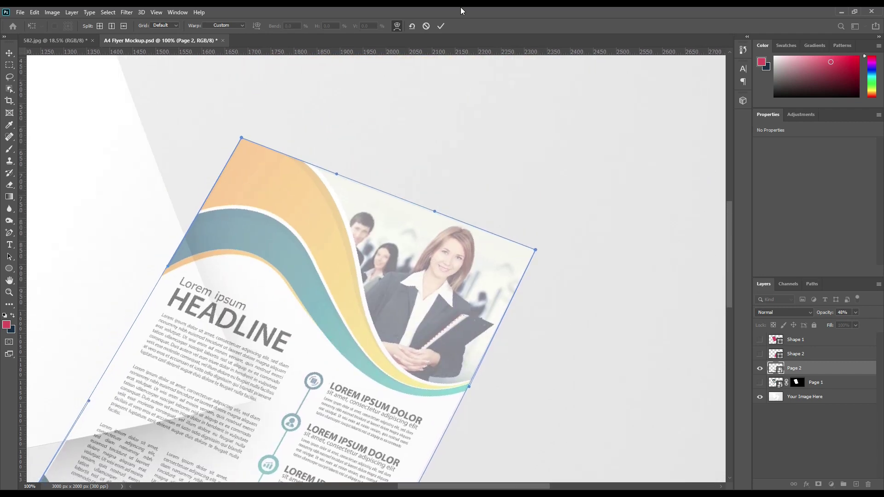
{"action": "left_click", "coordinate": [441, 26]}
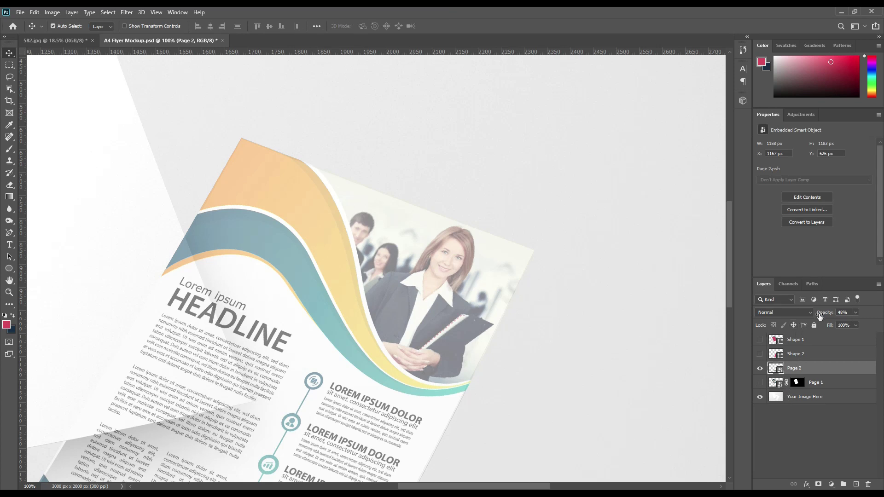
- Restore the Page 2 layer's opacity to 100% and mask the layer to the lower paper sheet's outline
{"action": "left_click_drag", "start_coordinate": [818, 315], "coordinate": [846, 384]}
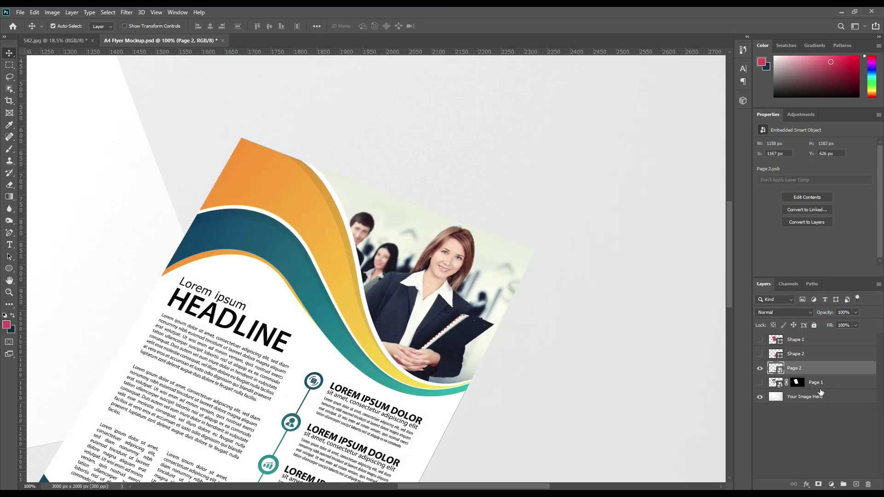
{"action": "left_click", "coordinate": [778, 364], "text": "ctrl"}
{"action": "key", "text": "ctrl+0"}
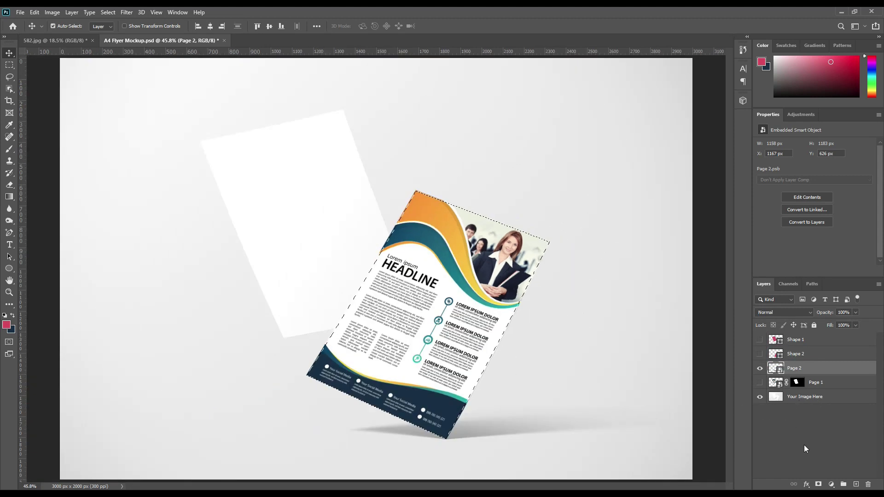
{"action": "left_click", "coordinate": [819, 485]}
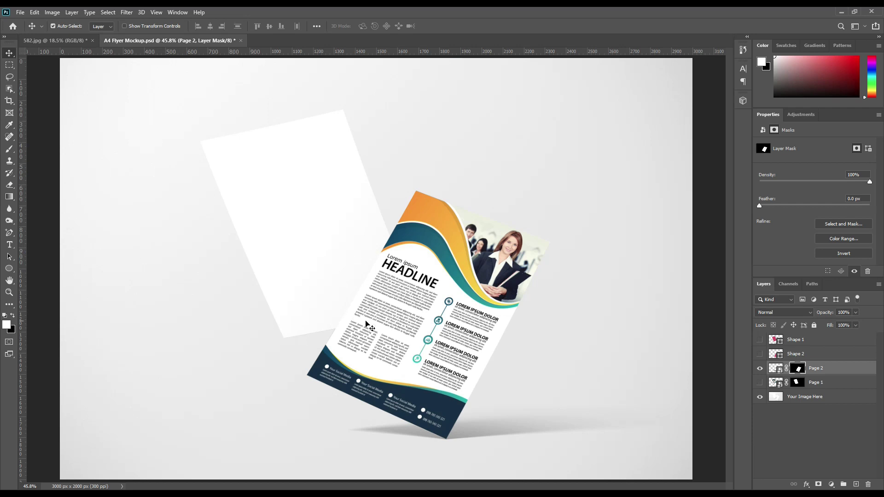
- Load Shape 1 as a selection, paint the overlap black on Page 2's mask with a 125 px brush, and deselect
{"action": "left_click", "coordinate": [780, 343], "text": "ctrl"}
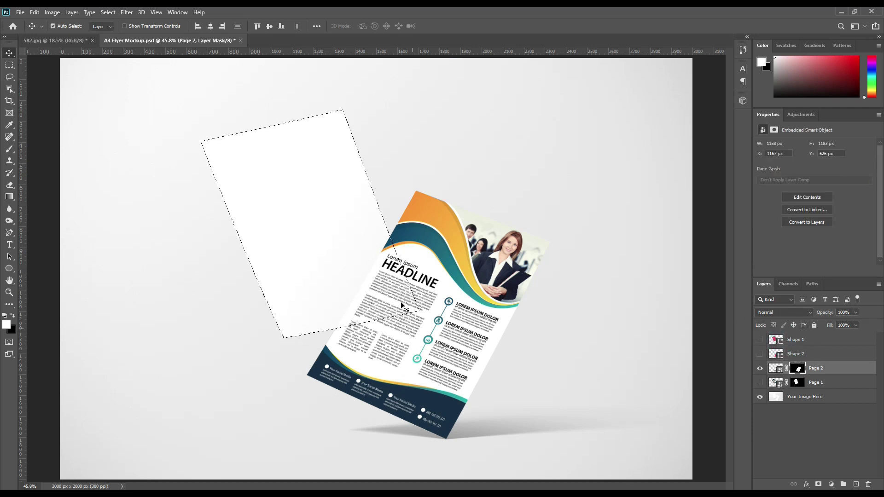
{"action": "left_click", "coordinate": [798, 368]}
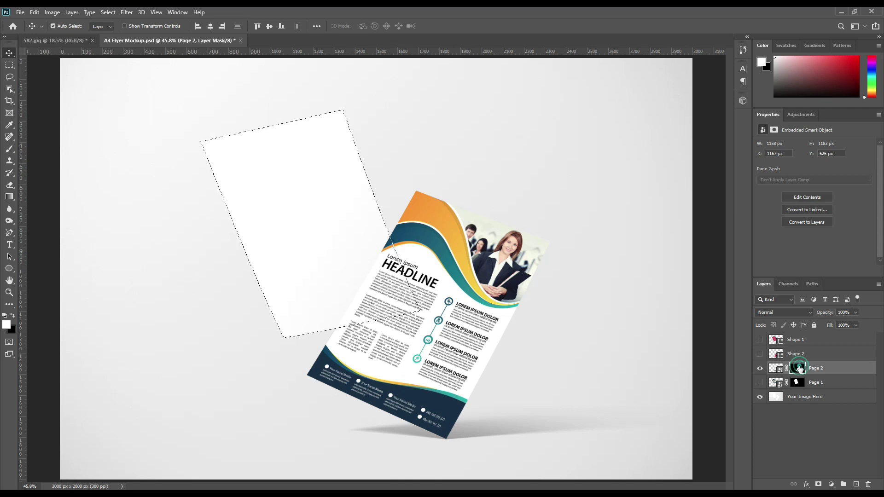
{"action": "left_click", "coordinate": [10, 150]}
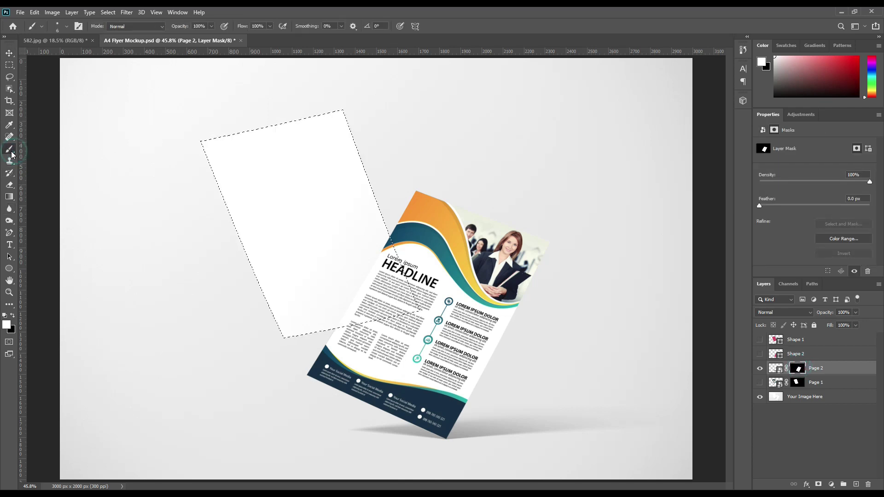
{"action": "left_click", "coordinate": [13, 316]}
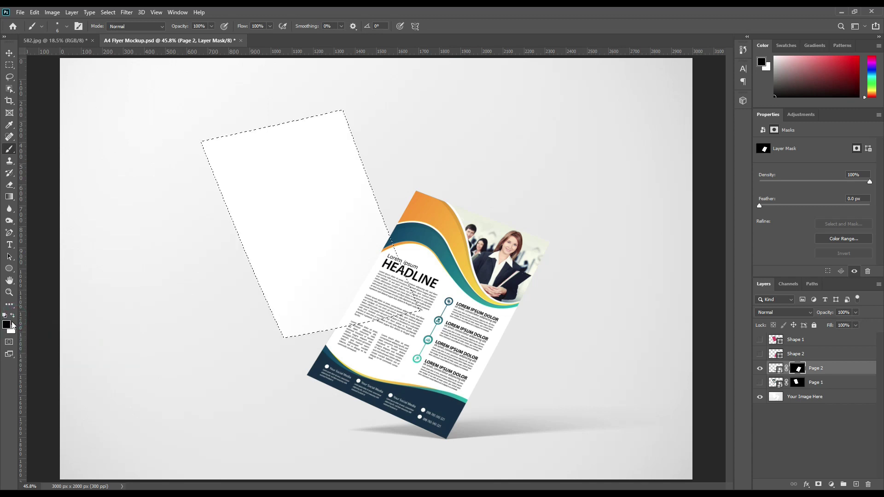
{"action": "left_click", "coordinate": [6, 325]}
{"action": "key", "text": "bracketright"}
{"action": "mouse_move", "coordinate": [383, 260]}
{"action": "left_mouse_down"}
{"action": "mouse_move", "coordinate": [391, 291]}
{"action": "mouse_move", "coordinate": [384, 253]}
{"action": "left_mouse_up"}
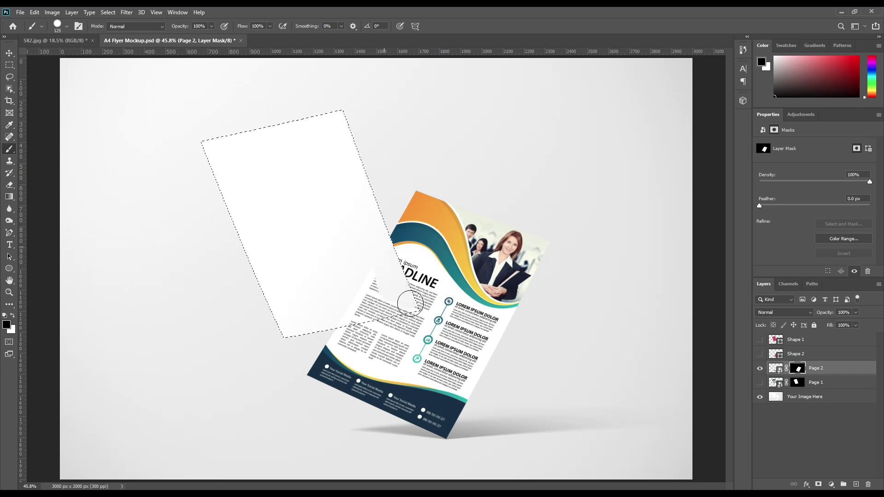
{"action": "mouse_move", "coordinate": [415, 309]}
{"action": "left_mouse_down"}
{"action": "mouse_move", "coordinate": [395, 322]}
{"action": "mouse_move", "coordinate": [313, 323]}
{"action": "mouse_move", "coordinate": [381, 315]}
{"action": "mouse_move", "coordinate": [308, 330]}
{"action": "mouse_move", "coordinate": [393, 282]}
{"action": "mouse_move", "coordinate": [352, 299]}
{"action": "mouse_move", "coordinate": [369, 285]}
{"action": "mouse_move", "coordinate": [390, 287]}
{"action": "mouse_move", "coordinate": [338, 299]}
{"action": "mouse_move", "coordinate": [382, 251]}
{"action": "mouse_move", "coordinate": [407, 274]}
{"action": "mouse_move", "coordinate": [423, 320]}
{"action": "mouse_move", "coordinate": [323, 329]}
{"action": "mouse_move", "coordinate": [430, 316]}
{"action": "mouse_move", "coordinate": [393, 237]}
{"action": "mouse_move", "coordinate": [397, 317]}
{"action": "mouse_move", "coordinate": [315, 319]}
{"action": "mouse_move", "coordinate": [406, 321]}
{"action": "mouse_move", "coordinate": [396, 240]}
{"action": "mouse_move", "coordinate": [370, 260]}
{"action": "mouse_move", "coordinate": [325, 339]}
{"action": "left_mouse_up"}
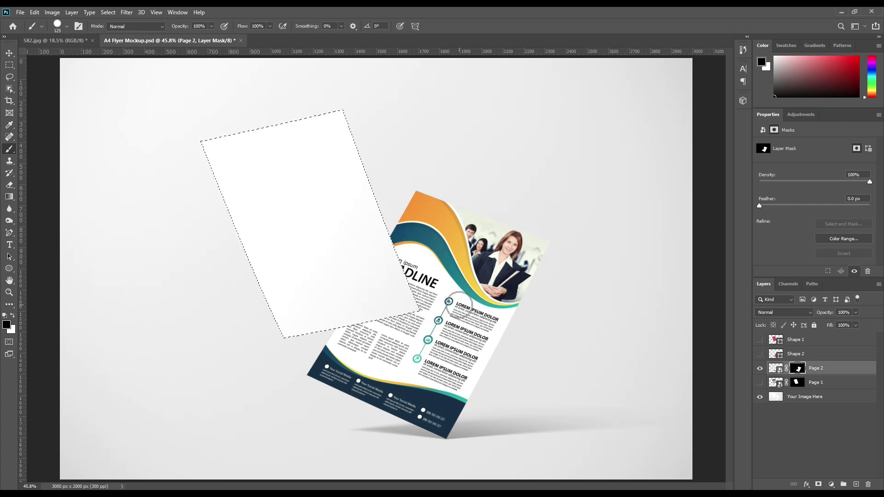
{"action": "key", "text": "ctrl+d"}
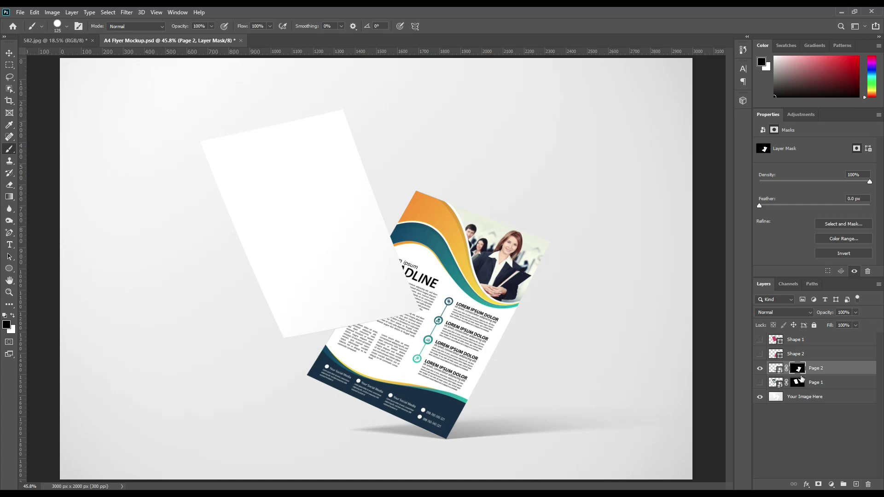
- Show the Page 1 layer again and move Page 2 beneath it in the layer stack
{"action": "left_click", "coordinate": [760, 382]}
{"action": "left_click_drag", "start_coordinate": [837, 370], "coordinate": [836, 388]}
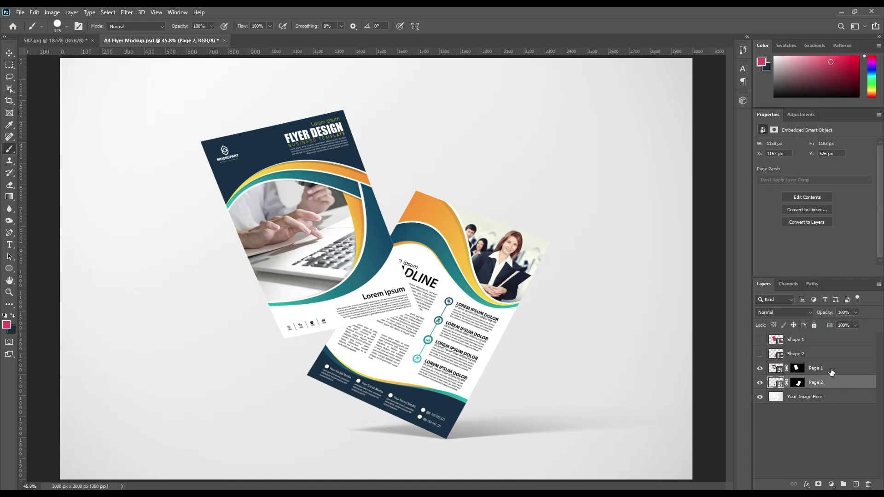
- Copy the area of both sheet shapes from Your Image Here to a new layer and move it above Page 1
{"action": "left_click", "coordinate": [777, 355], "text": "ctrl"}
{"action": "left_click", "coordinate": [779, 343], "text": "ctrl+shift"}
{"action": "left_click", "coordinate": [811, 397]}
{"action": "key", "text": "ctrl+j"}
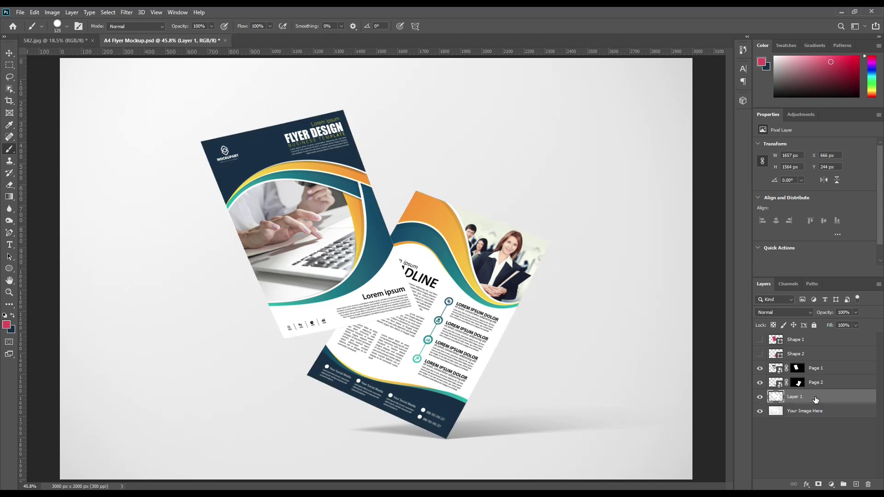
{"action": "left_click_drag", "start_coordinate": [806, 398], "coordinate": [805, 368]}
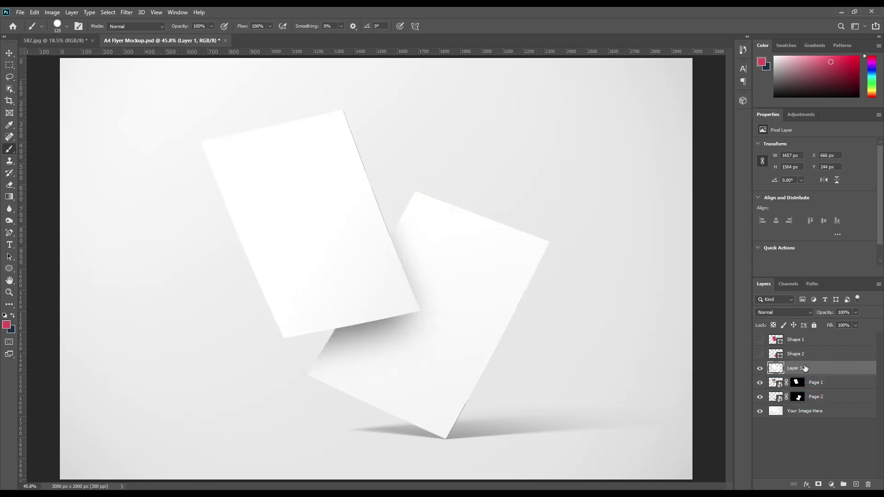
- Set the copied sheets layer to Linear Burn and duplicate it with the blend mode set to Screen
{"action": "left_click", "coordinate": [798, 312]}
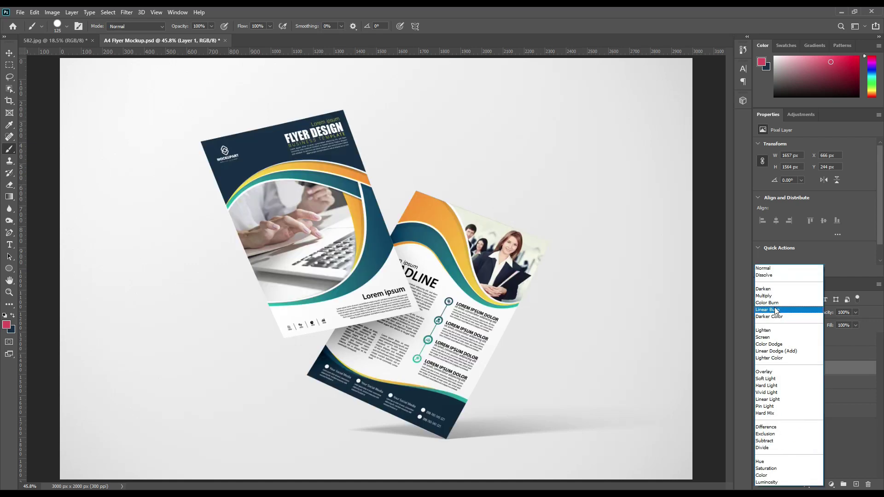
{"action": "left_click", "coordinate": [777, 310]}
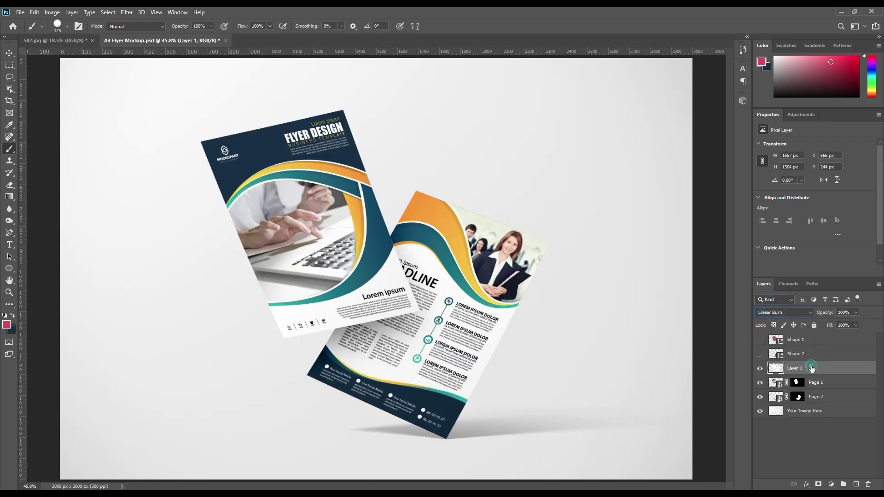
{"action": "key", "text": "ctrl+j"}
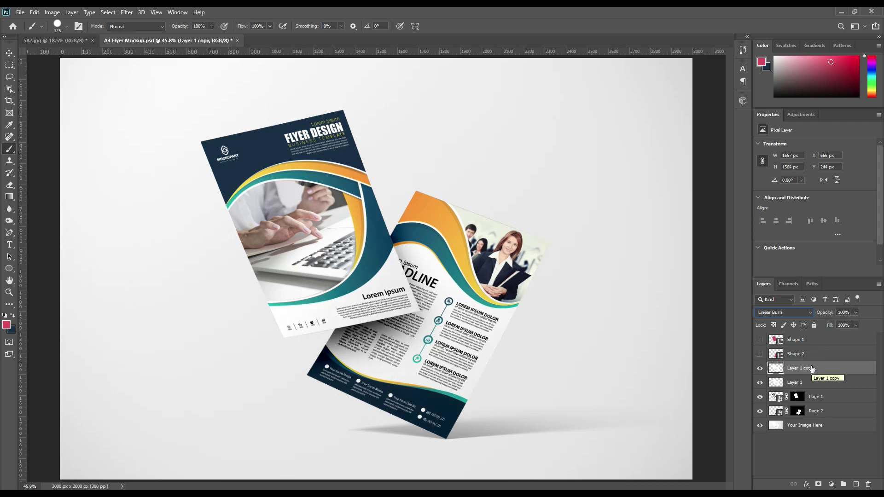
{"action": "left_click", "coordinate": [794, 312]}
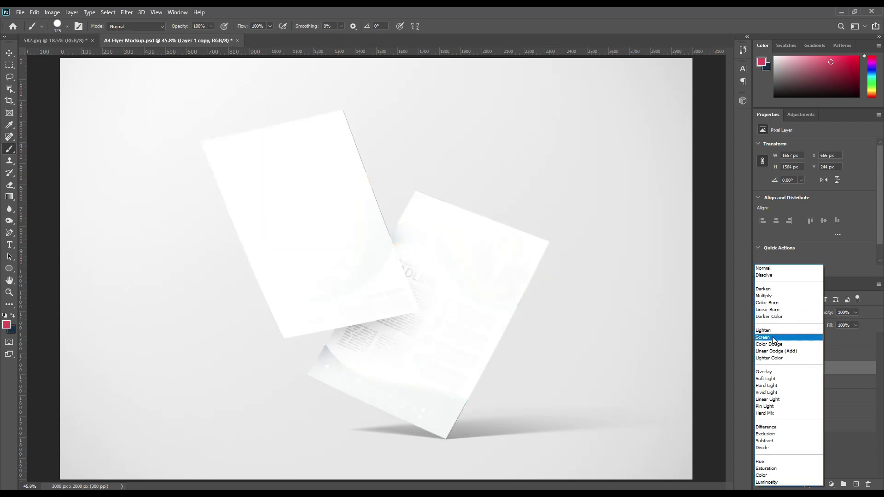
{"action": "left_click", "coordinate": [777, 338]}
- Apply Levels to the Screen copy with the input black point at 232 and the output white at 66
{"action": "left_click", "coordinate": [52, 12]}
{"action": "left_click", "coordinate": [69, 37]}
{"action": "left_click", "coordinate": [157, 44]}
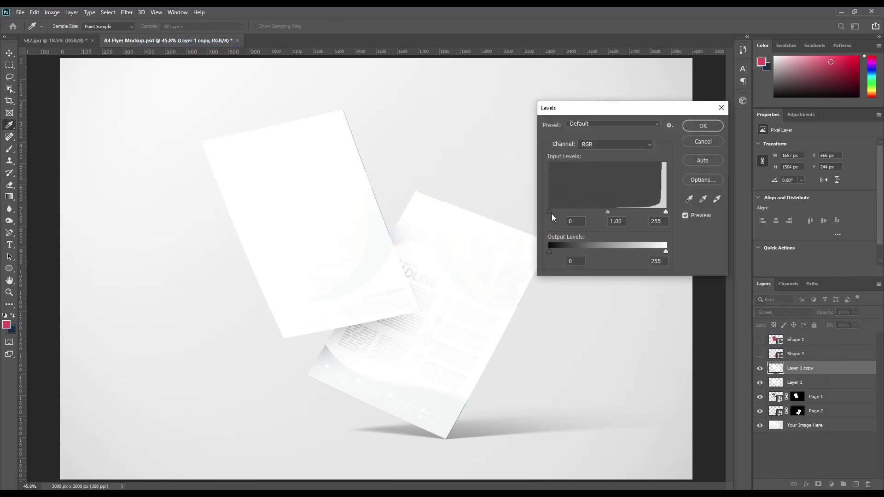
{"action": "left_click_drag", "start_coordinate": [549, 213], "coordinate": [655, 213]}
{"action": "left_click_drag", "start_coordinate": [667, 252], "coordinate": [579, 254]}
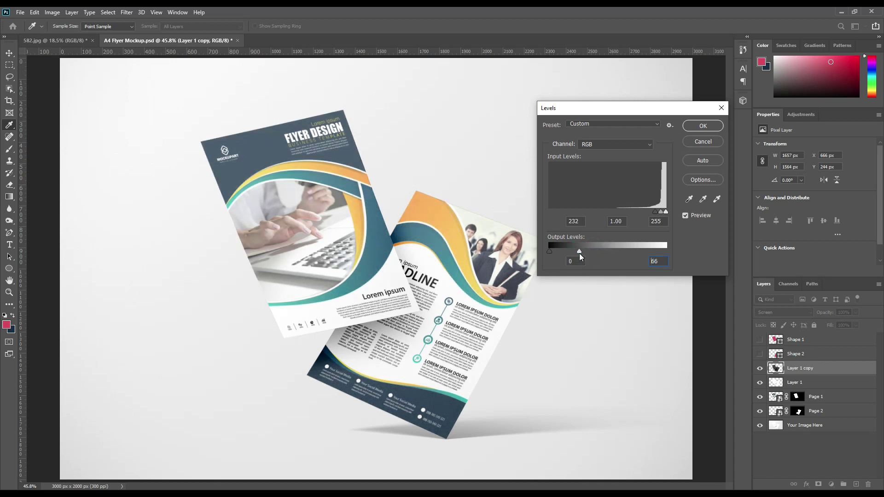
{"action": "left_click", "coordinate": [702, 127]}
{"action": "key", "text": "b"}
- Apply Levels to the Linear Burn layer with the input black point at 78
{"action": "left_click", "coordinate": [795, 382]}
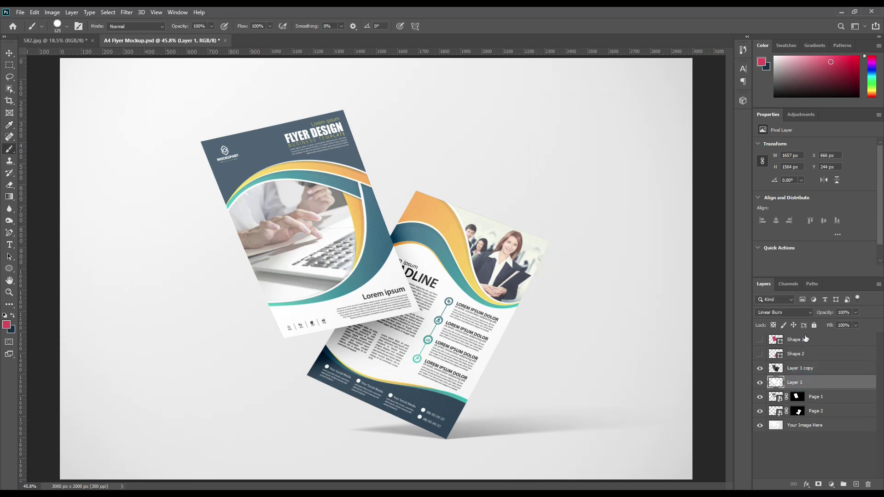
{"action": "left_click", "coordinate": [52, 13]}
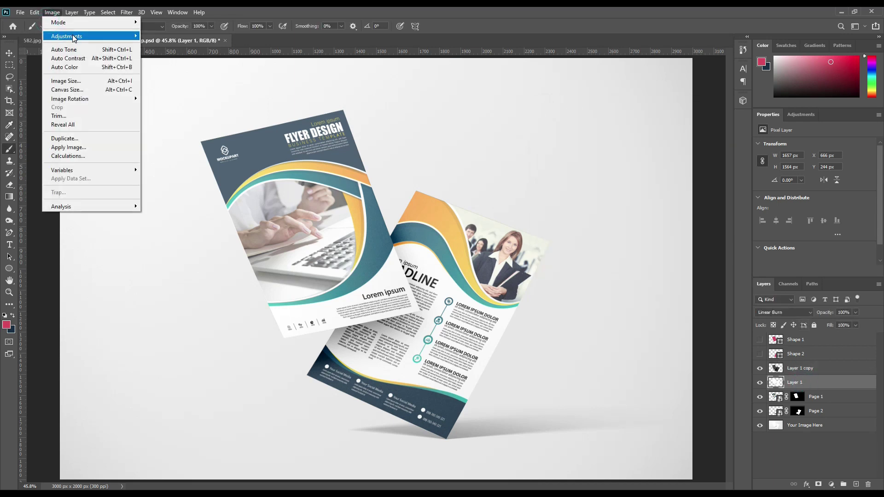
{"action": "mouse_move", "coordinate": [74, 37]}
{"action": "left_click", "coordinate": [157, 45]}
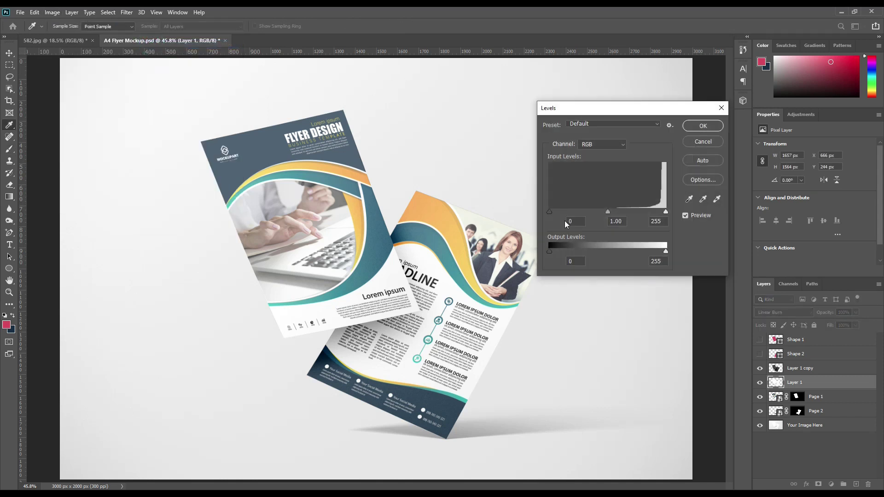
{"action": "left_click_drag", "start_coordinate": [552, 213], "coordinate": [585, 212]}
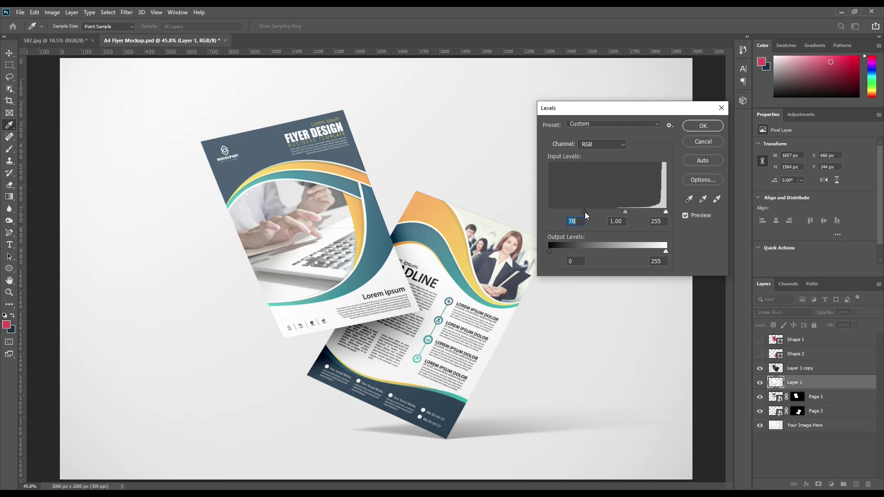
{"action": "left_click", "coordinate": [711, 127]}
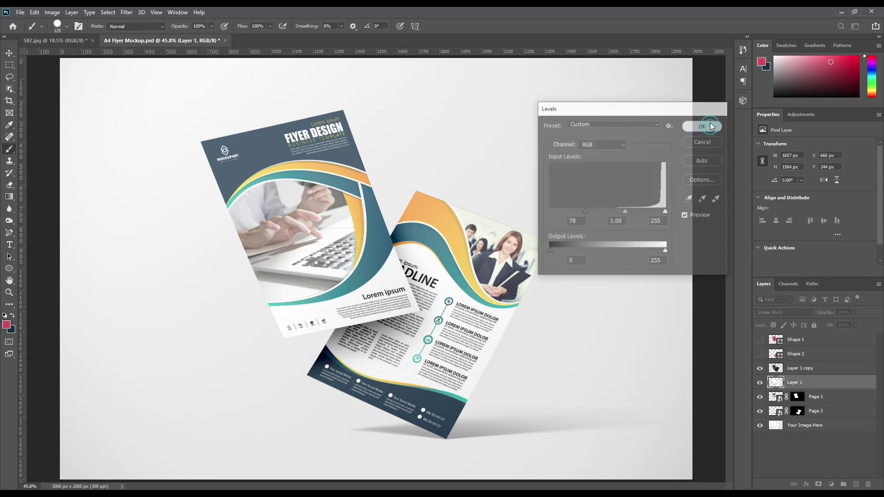
- Rename the Linear Burn layer as Shadow and the Screen layer as Light
{"action": "double_click", "coordinate": [798, 383]}
{"action": "type", "text": "Shadow"}
{"action": "key", "text": "Return"}
{"action": "double_click", "coordinate": [799, 369]}
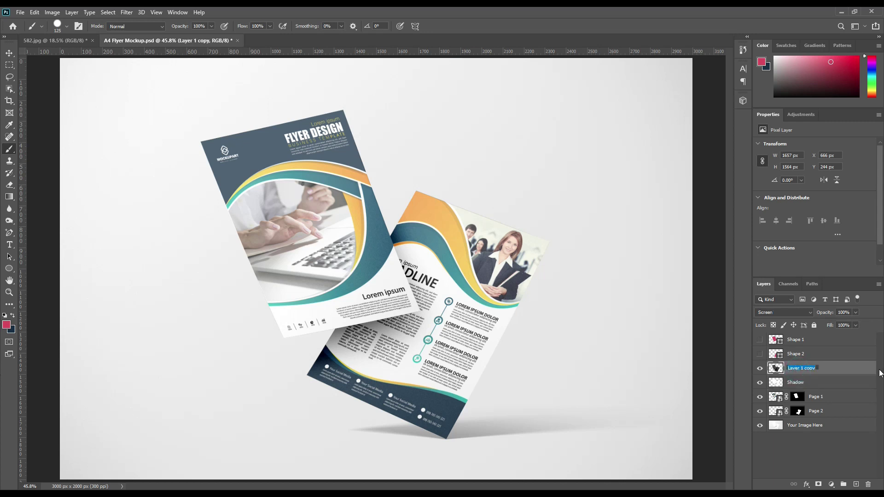
{"action": "type", "text": "Light"}
{"action": "key", "text": "Return"}
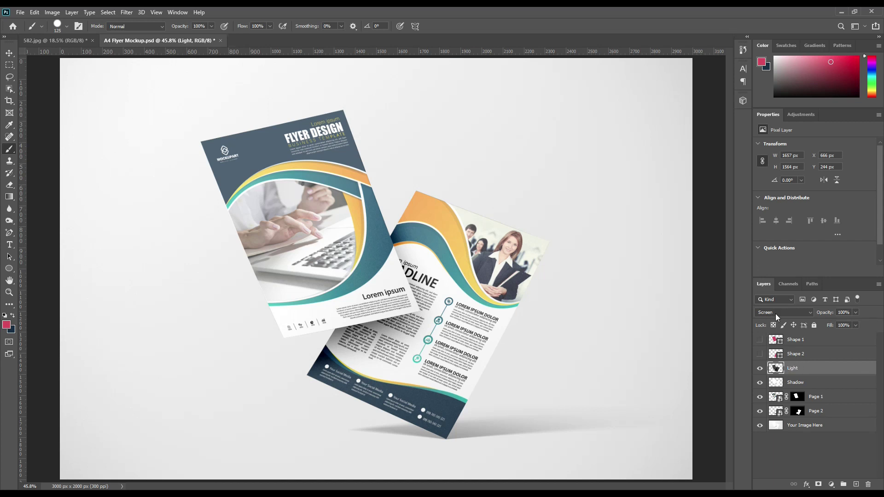
- Group the Light and Shadow layers and name the group FX
{"action": "left_click", "coordinate": [806, 386]}
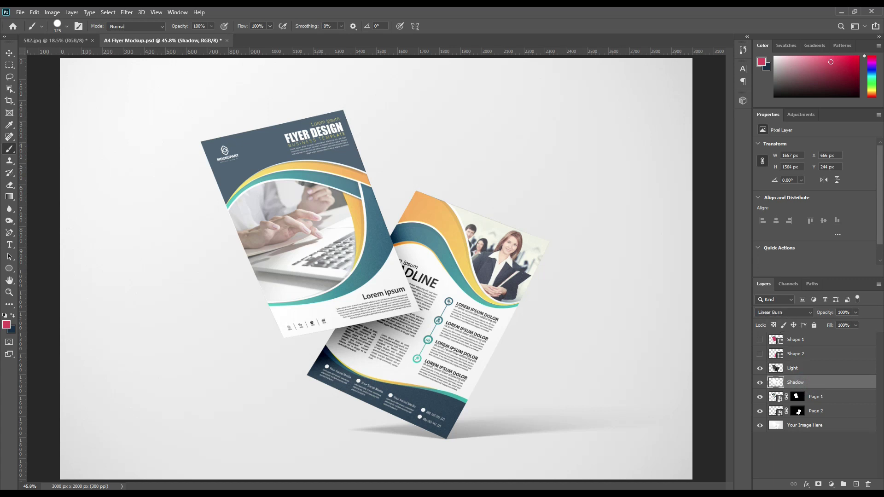
{"action": "left_click", "coordinate": [794, 368]}
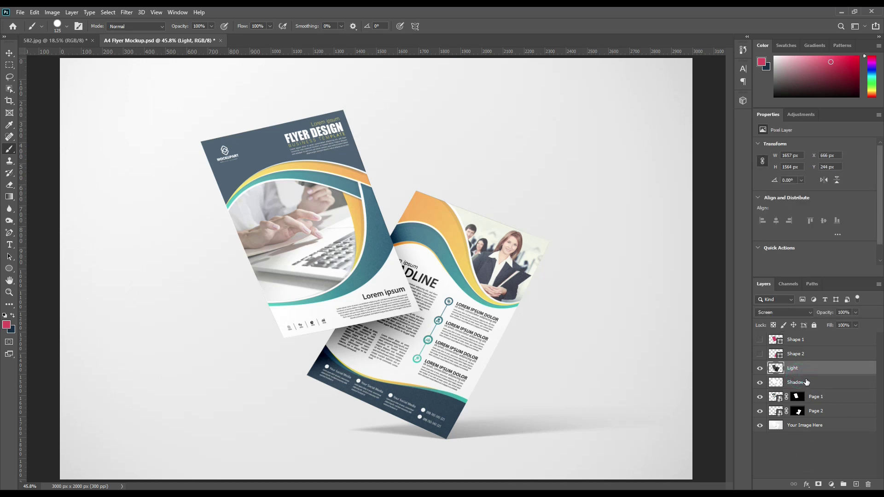
{"action": "left_click", "coordinate": [804, 383], "text": "shift"}
{"action": "key", "text": "ctrl+g"}
{"action": "double_click", "coordinate": [802, 369]}
{"action": "type", "text": "FX"}
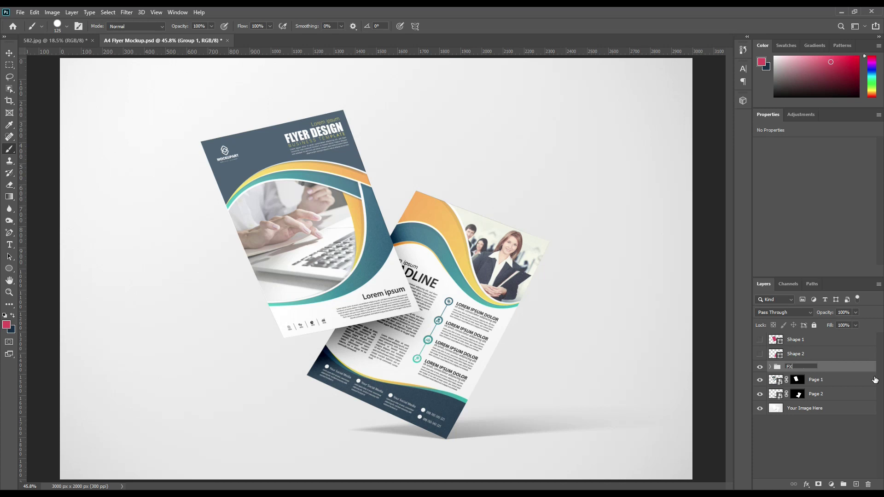
- Add a solid color fill layer above Your Image Here, using orange fbc15b sampled from the Page 2 flyer
{"action": "left_click", "coordinate": [806, 410]}
{"action": "left_click", "coordinate": [832, 485]}
{"action": "left_click", "coordinate": [837, 322]}
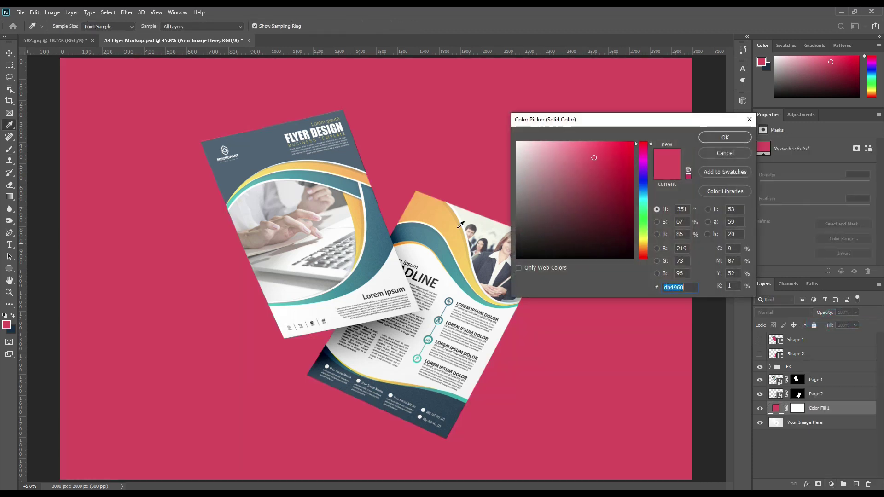
{"action": "left_click", "coordinate": [451, 215]}
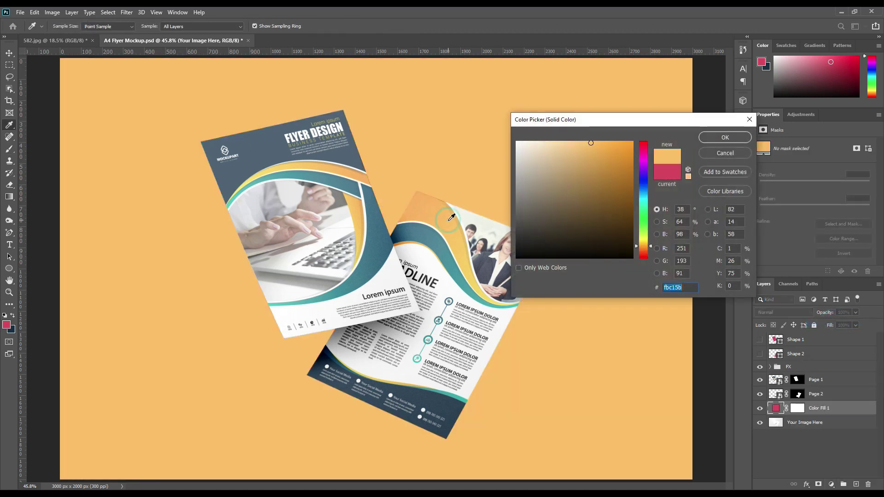
{"action": "left_click", "coordinate": [730, 136]}
- Set the color fill layer's blend mode to Linear Burn and deselect all layers
{"action": "left_click", "coordinate": [798, 314]}
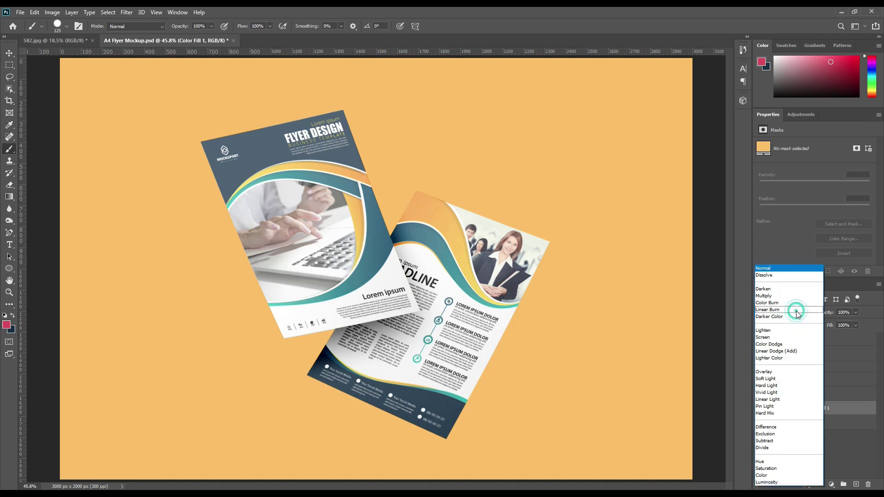
{"action": "key", "text": "Escape"}
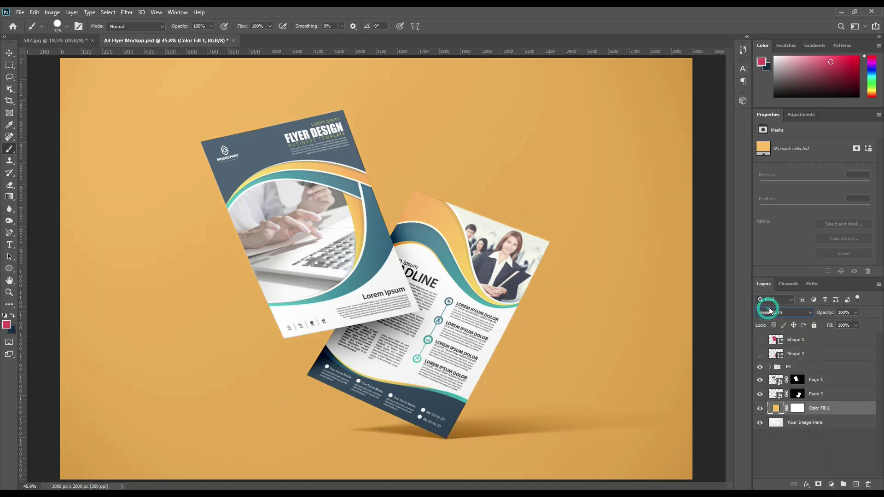
{"action": "left_click", "coordinate": [799, 458]}
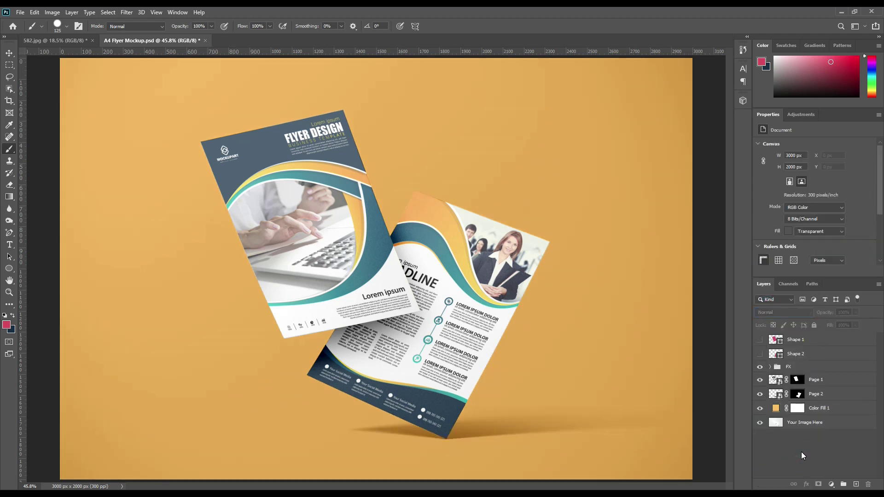